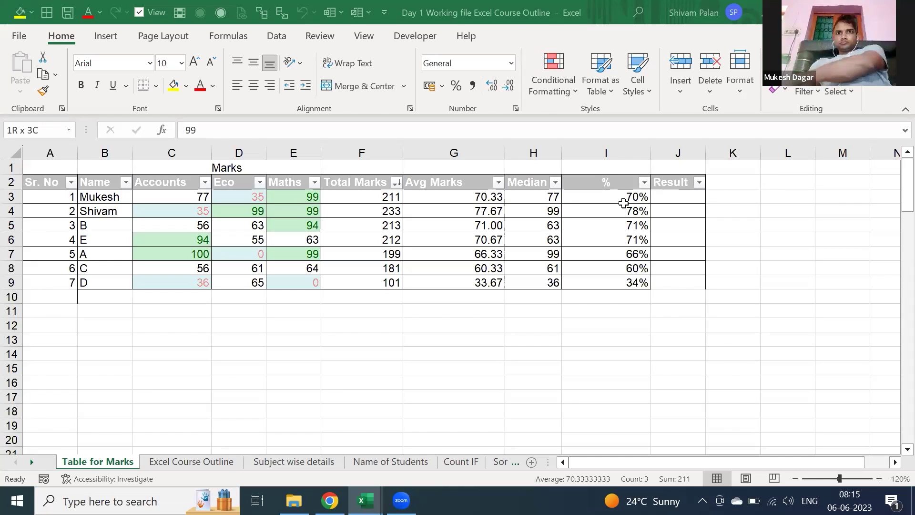
# - Begin an IF formula with a nested AND in the first Result cell J3
pyautogui.press('Right')
pyautogui.press('Right')
pyautogui.press('Right')
pyautogui.press('Right')
pyautogui.press('Right')
pyautogui.press('Right')
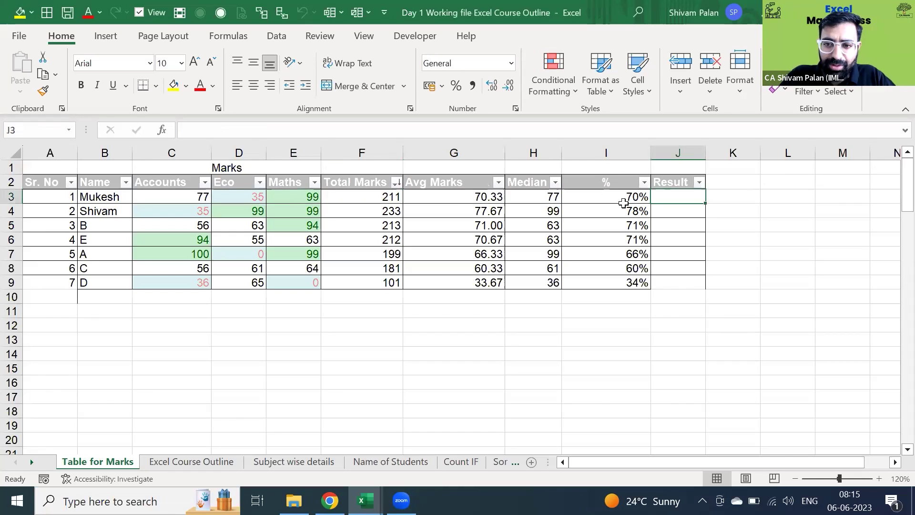
pyautogui.press('Left')
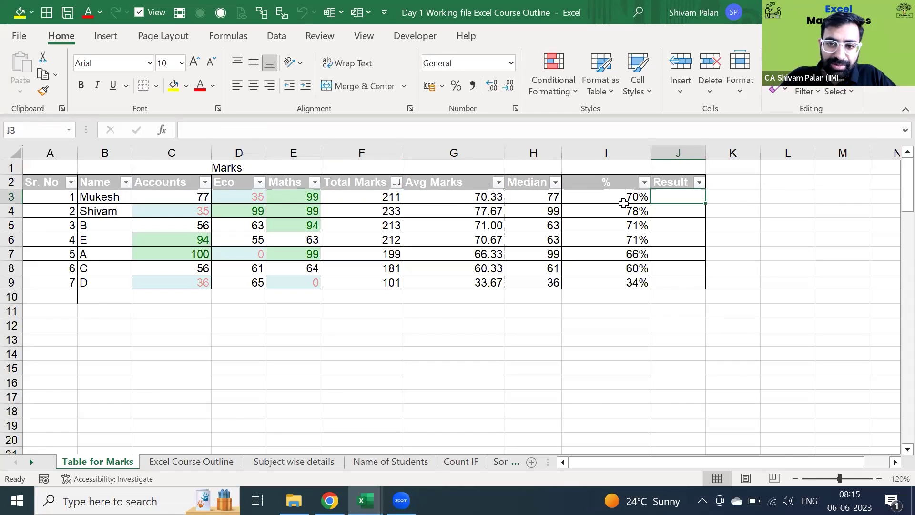
pyautogui.press('Left')
pyautogui.press('Right')
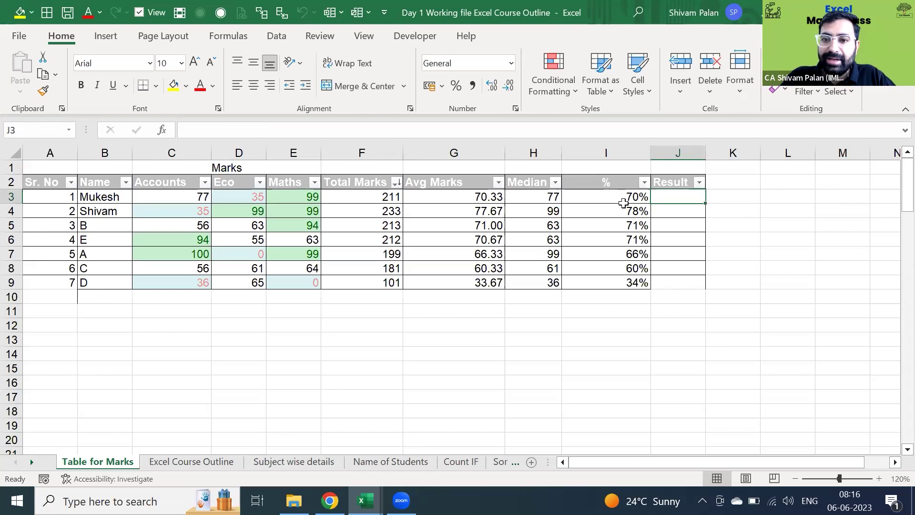
pyautogui.write('=if')
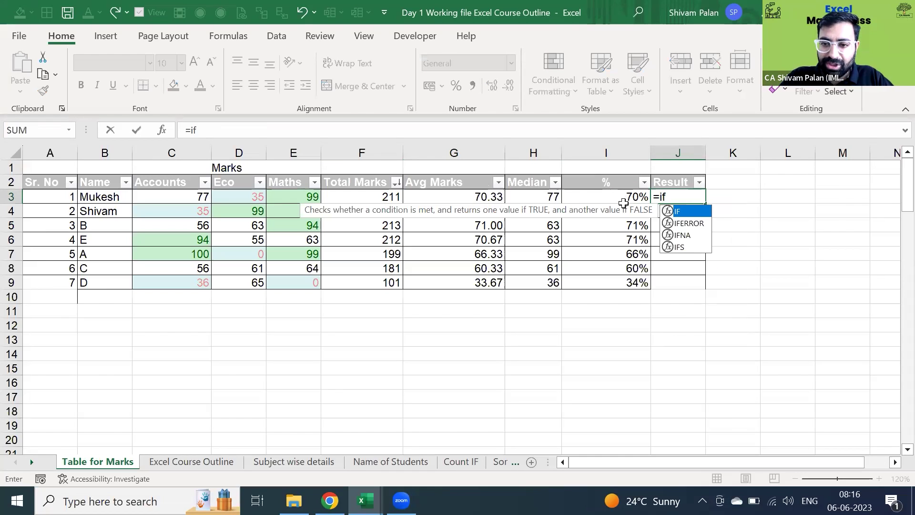
pyautogui.press('Tab')
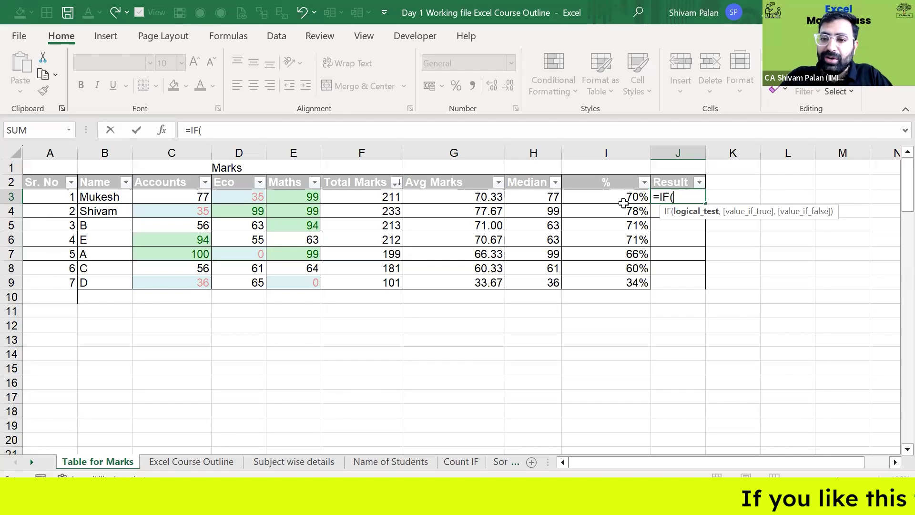
pyautogui.write('and')
pyautogui.press('Tab')
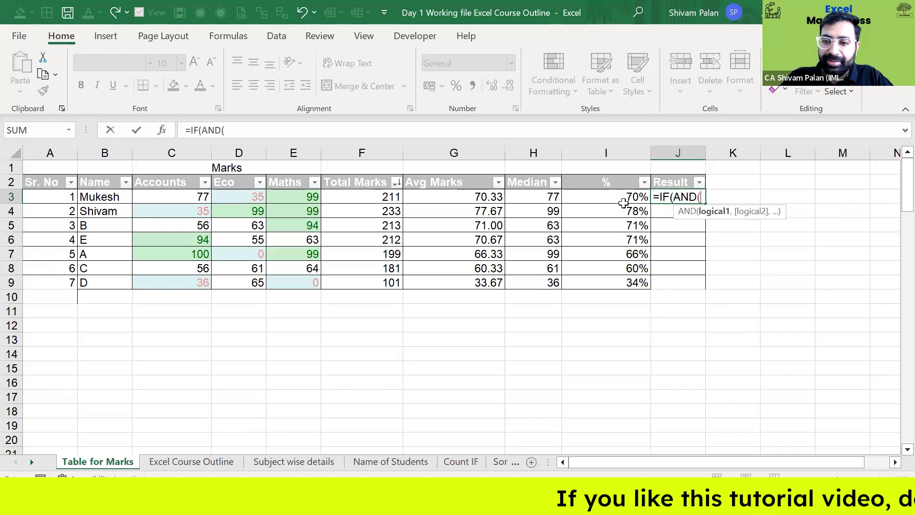
# - Complete it as =IF(AND(C3>40,D3>40,E3>40),"Pass","Fail") and commit it
pyautogui.press('Left')
pyautogui.press('Left')
pyautogui.press('Left')
pyautogui.press('Left')
pyautogui.press('Left')
pyautogui.press('Left')
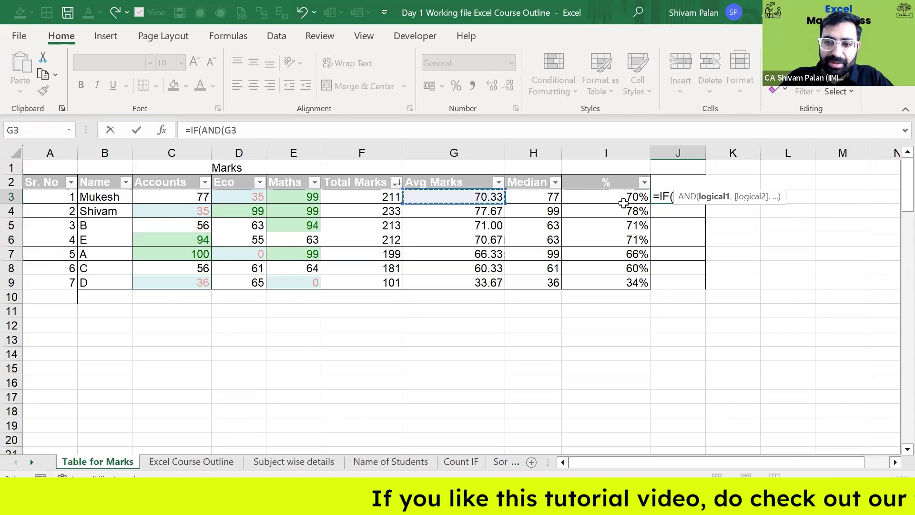
pyautogui.press('Left')
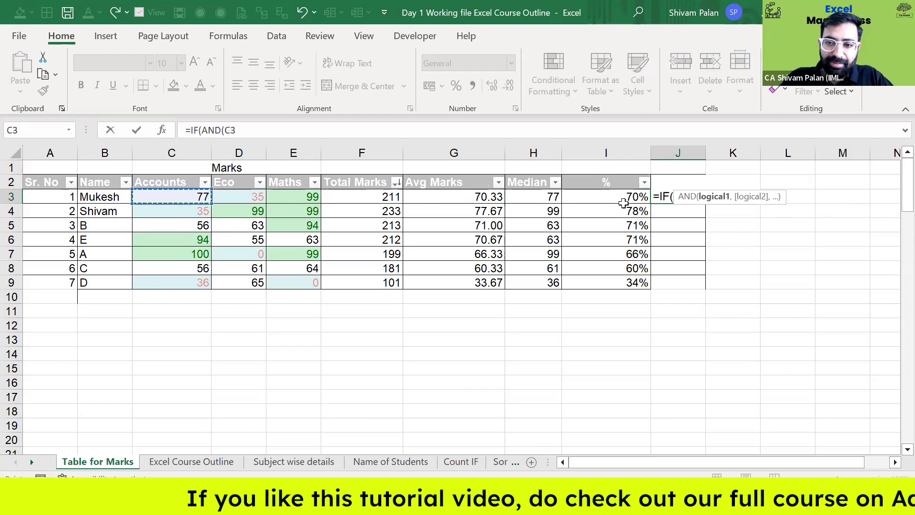
pyautogui.write('>4')
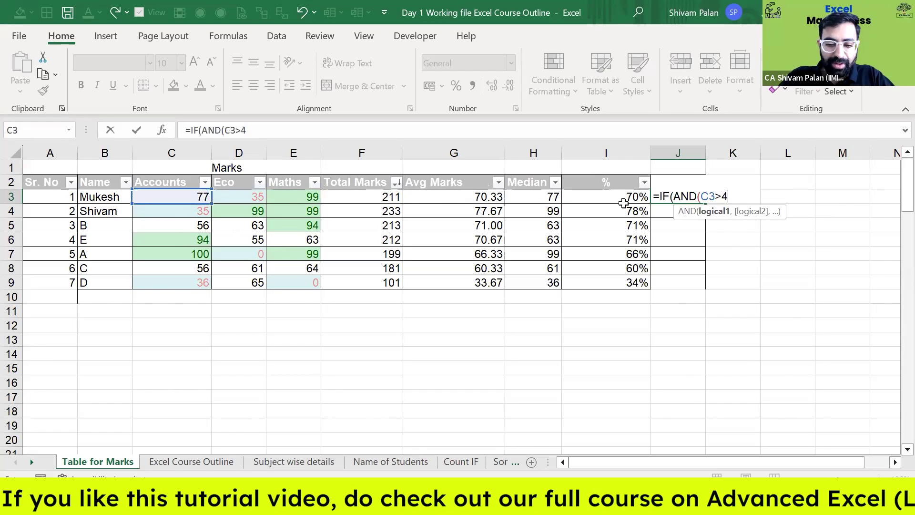
pyautogui.write('0,')
pyautogui.press('Left')
pyautogui.press('Left')
pyautogui.press('Left')
pyautogui.press('Left')
pyautogui.press('Left')
pyautogui.press('Left')
pyautogui.write('>40,')
pyautogui.press('Left')
pyautogui.press('Left')
pyautogui.press('Left')
pyautogui.press('Left')
pyautogui.press('Left')
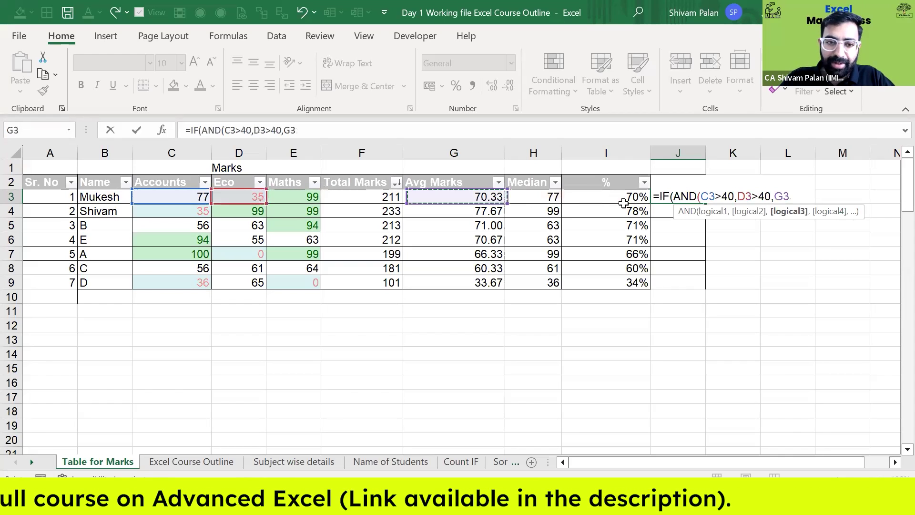
pyautogui.write('>40')
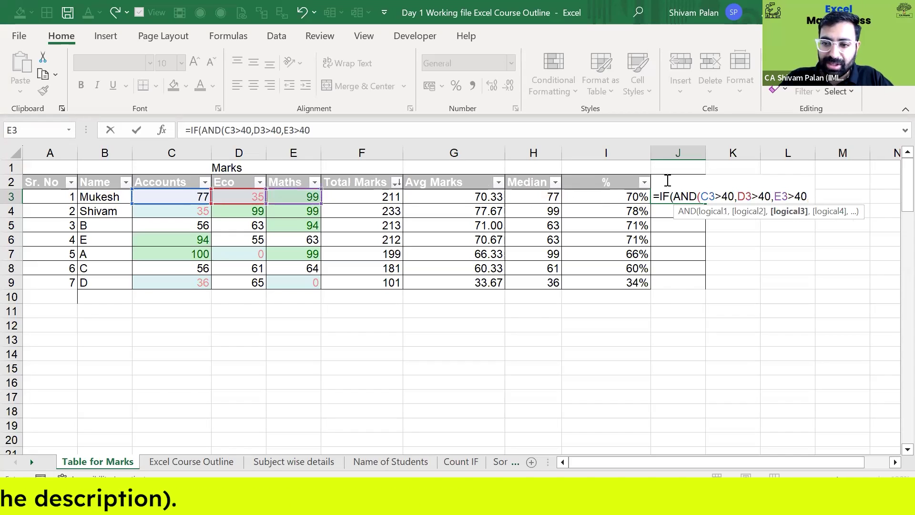
pyautogui.write('),')
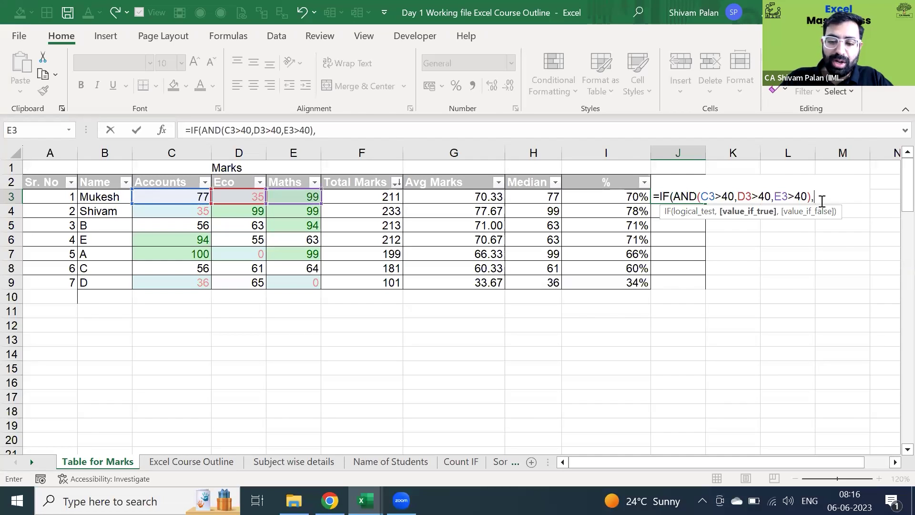
pyautogui.write('"Pass')
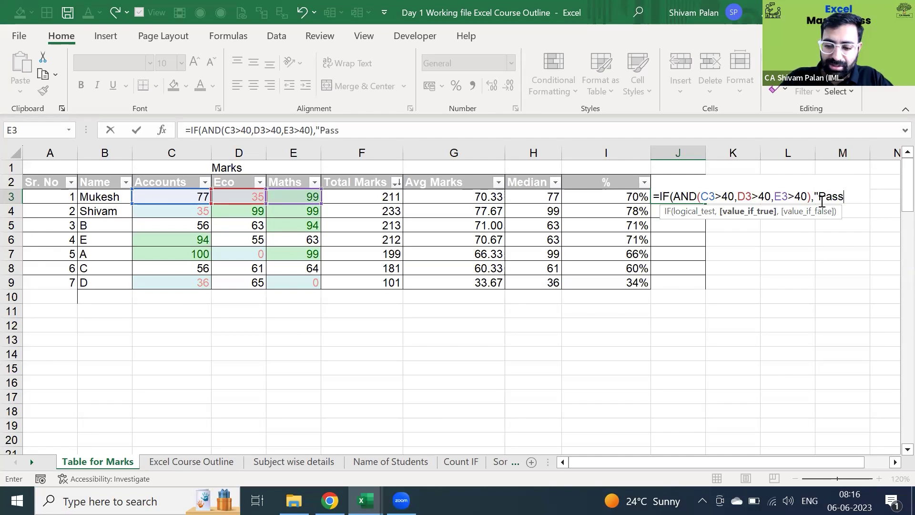
pyautogui.write('","Fail"')
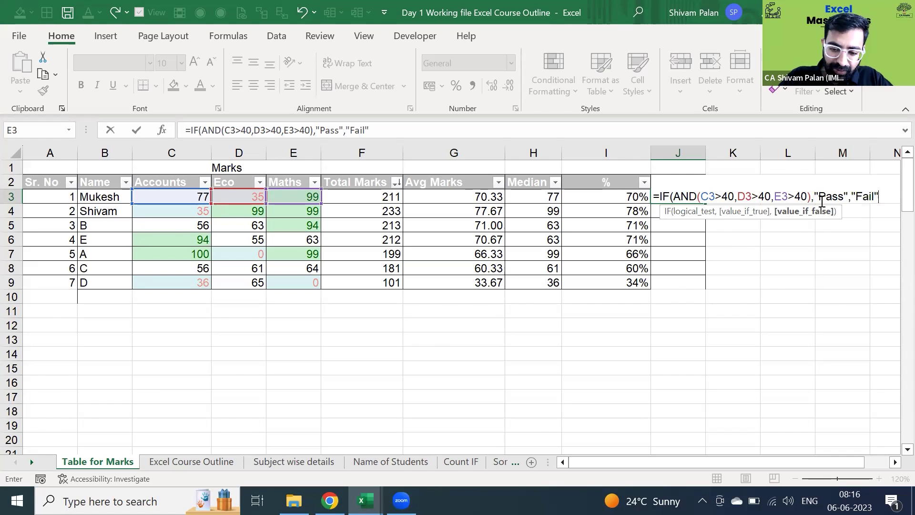
pyautogui.write(')')
pyautogui.hotkey('ctrl', 'Return')
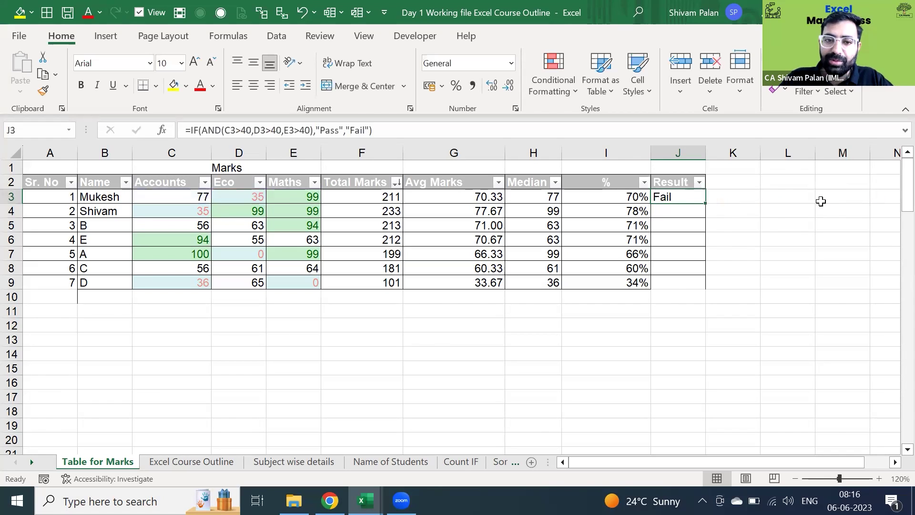
pyautogui.press('Left')
pyautogui.press('Left')
pyautogui.press('Left')
pyautogui.press('Left')
pyautogui.press('Left')
pyautogui.press('Left')
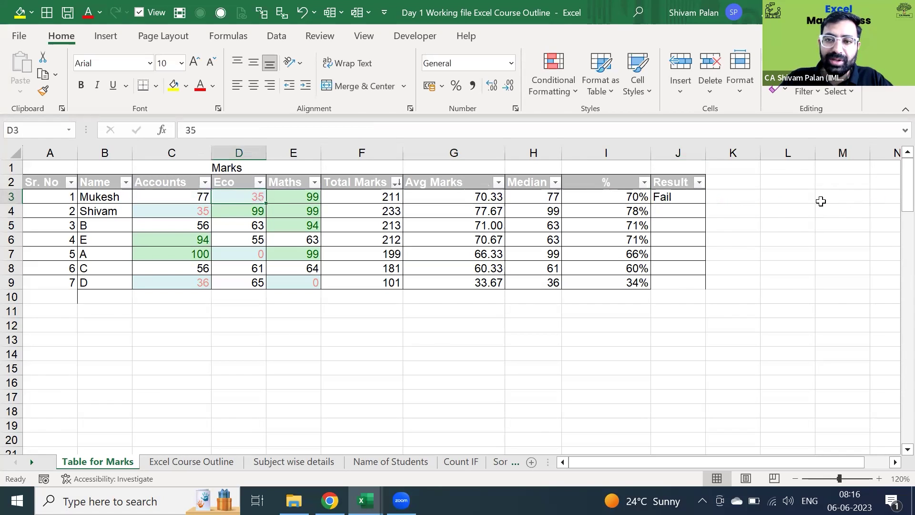
# - Change the first Eco mark to 41 and fill the Pass/Fail formula down J3:J9
pyautogui.write('41')
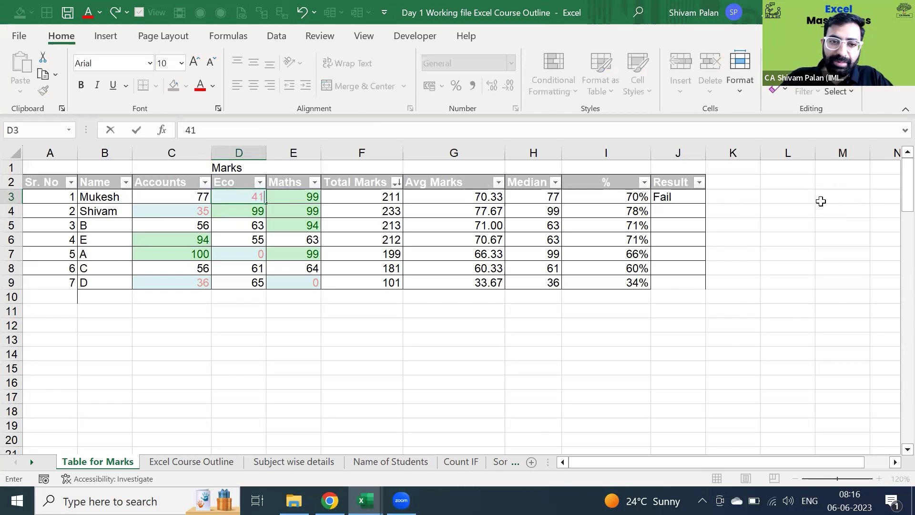
pyautogui.press('Return')
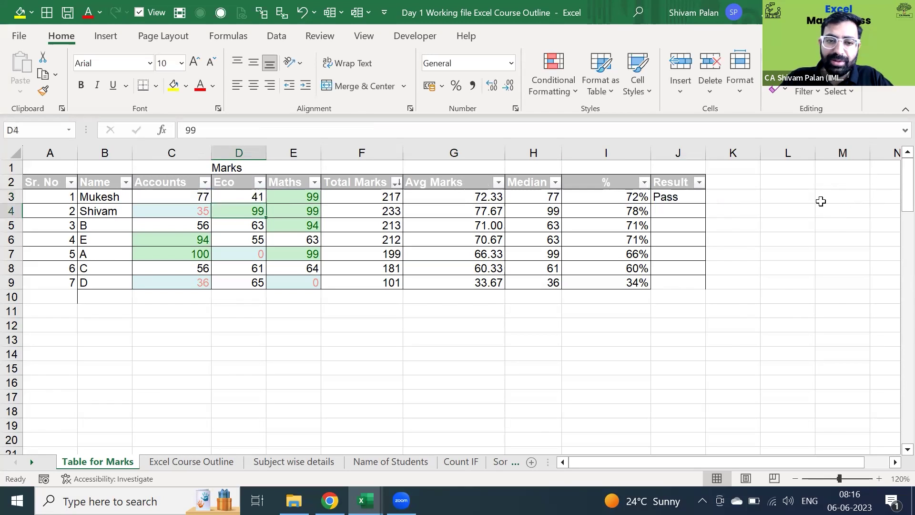
pyautogui.press('Right')
pyautogui.press('Right')
pyautogui.press('Right')
pyautogui.press('Right')
pyautogui.press('Right')
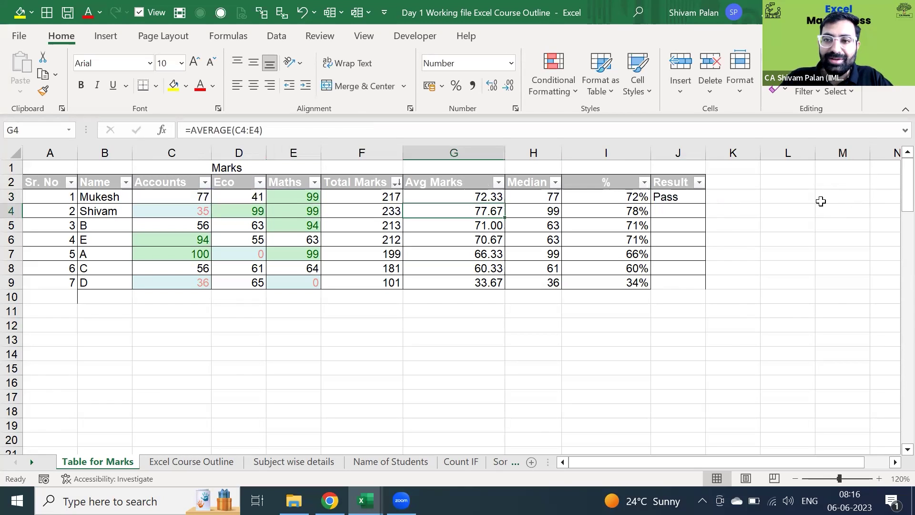
pyautogui.hotkey('ctrl', 'Down')
pyautogui.press('Right')
pyautogui.hotkey('ctrl', 'shift', 'Up')
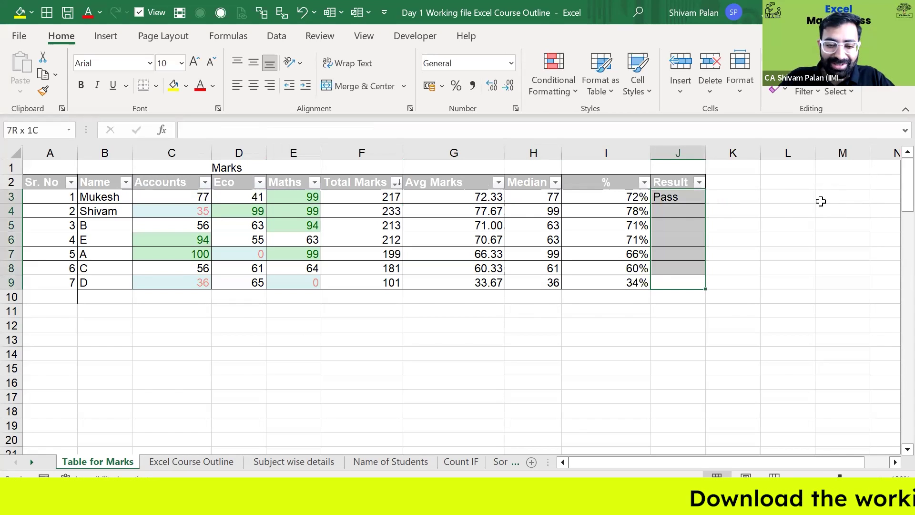
pyautogui.hotkey('ctrl', 'd')
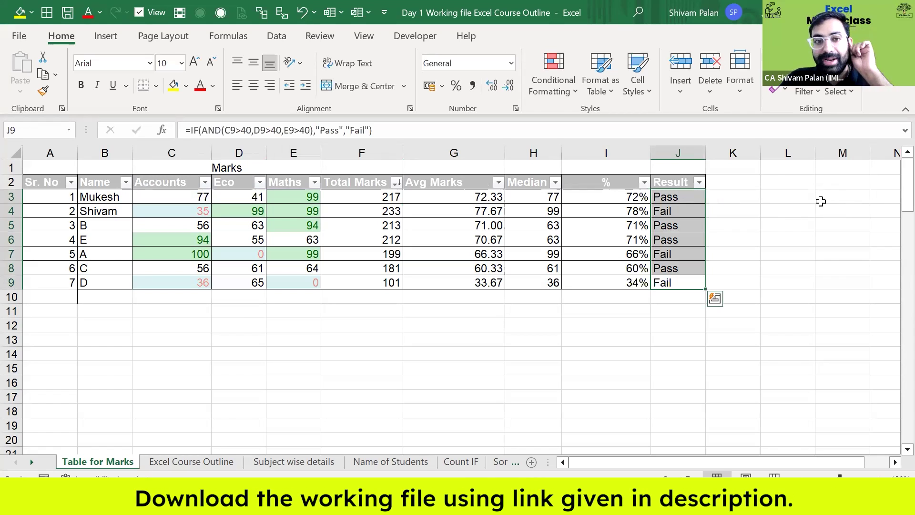
# - Copy the Result formula into extra rows J10:J15 below the table
pyautogui.press('Right')
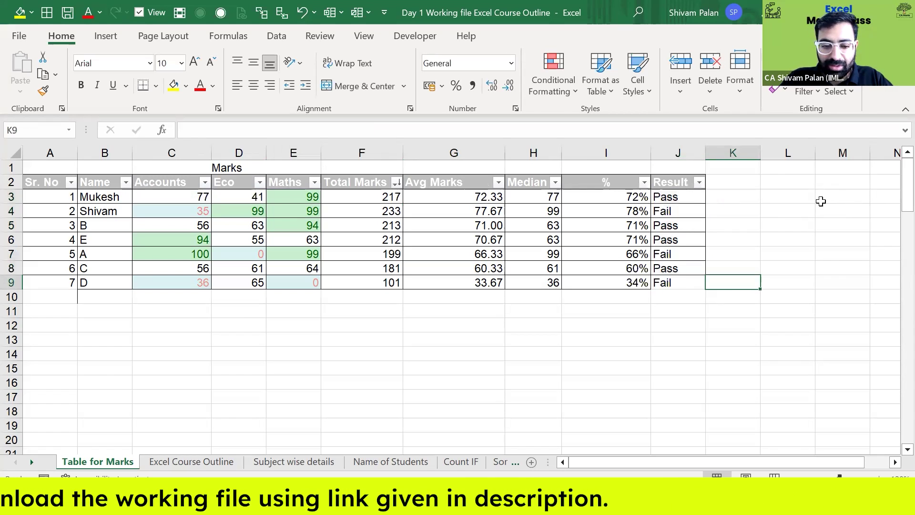
pyautogui.press('Left')
pyautogui.hotkey('shift', 'Down')
pyautogui.hotkey('ctrl', 'd')
pyautogui.press('Down')
pyautogui.press('Down')
pyautogui.hotkey('ctrl', 'd')
pyautogui.press('Down')
pyautogui.hotkey('ctrl', 'd')
pyautogui.press('Down')
pyautogui.hotkey('ctrl', 'd')
pyautogui.press('Down')
pyautogui.hotkey('ctrl', 'd')
# - Select and clear the extra Fail formulas in J10:J15
pyautogui.press('Up')
pyautogui.press('Up')
pyautogui.press('Right')
pyautogui.press('Left')
pyautogui.press('Up')
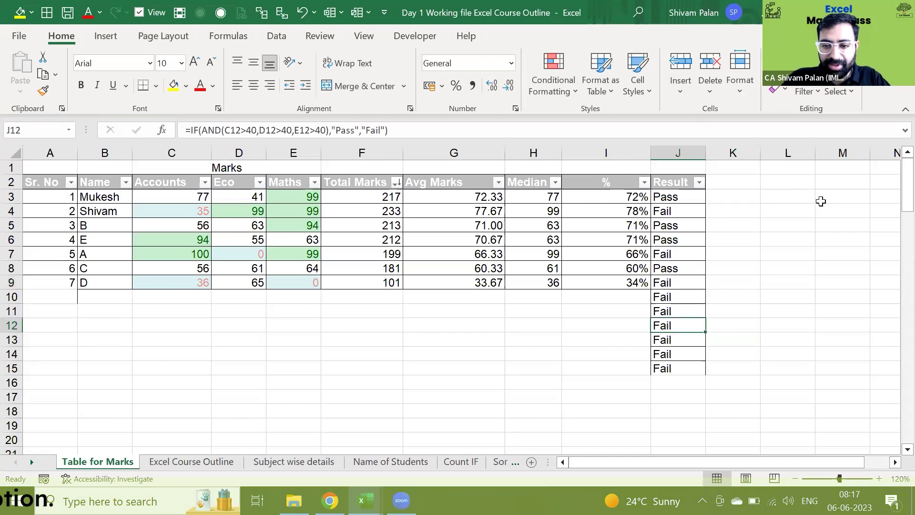
pyautogui.press('Up')
pyautogui.press('Up')
pyautogui.press('Down')
pyautogui.press('Up')
pyautogui.hotkey('ctrl', 'shift', 'Down')
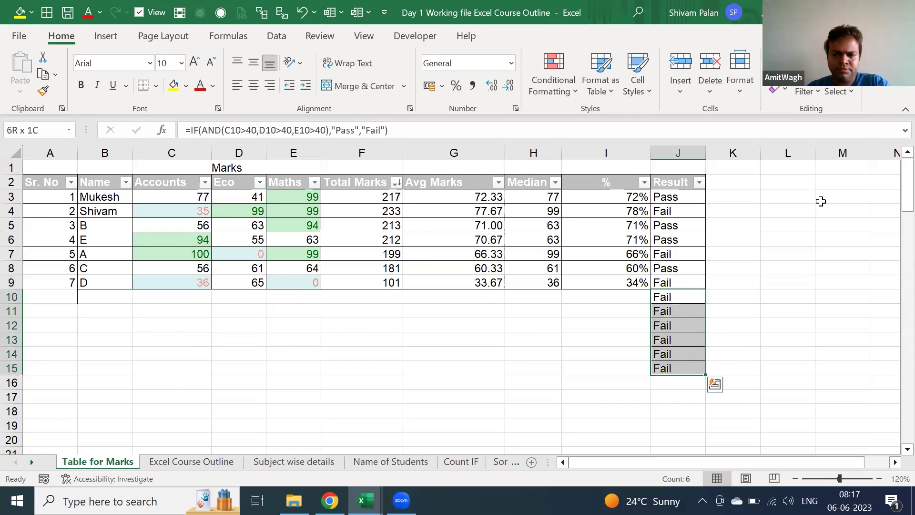
pyautogui.press('Delete')
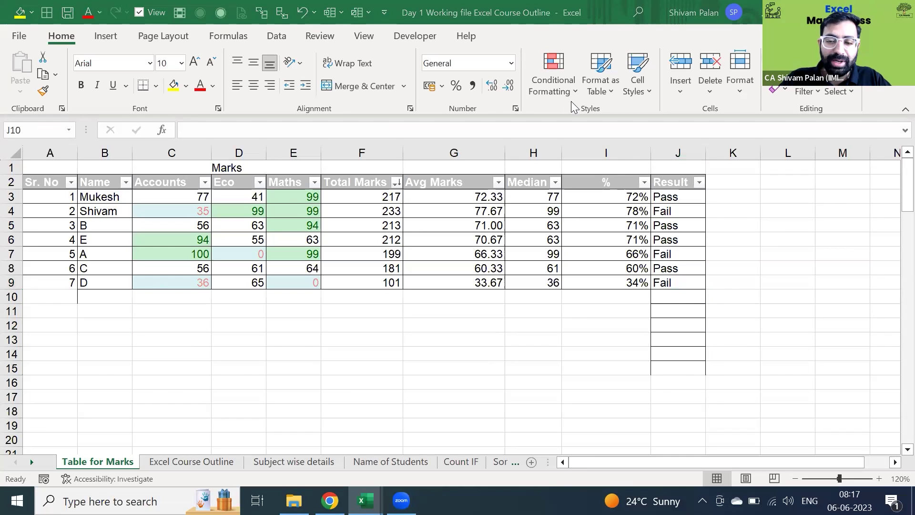
# - Review the J3 formula, then select the Result column J2:J9
pyautogui.click(660, 199)
pyautogui.doubleClick(662, 199)
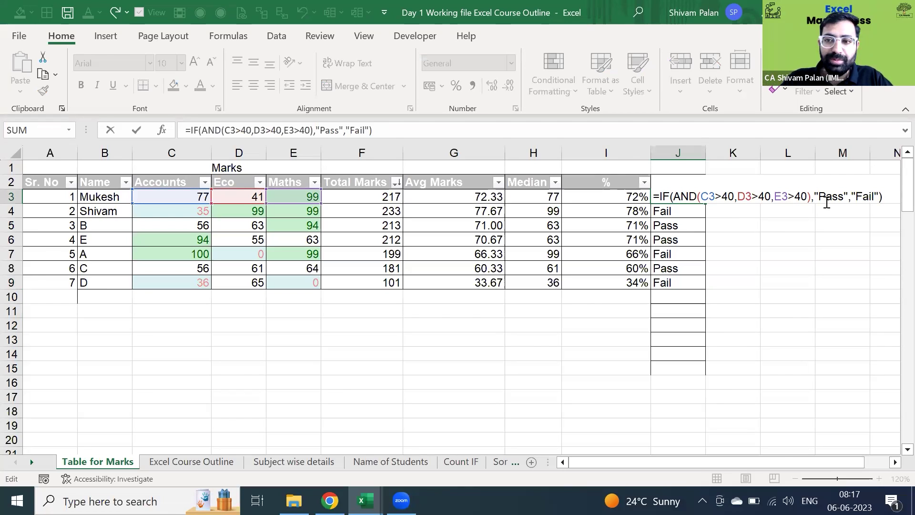
pyautogui.click(612, 258)
pyautogui.press('Up')
pyautogui.press('Up')
pyautogui.press('Up')
pyautogui.press('Up')
pyautogui.press('Up')
pyautogui.press('Right')
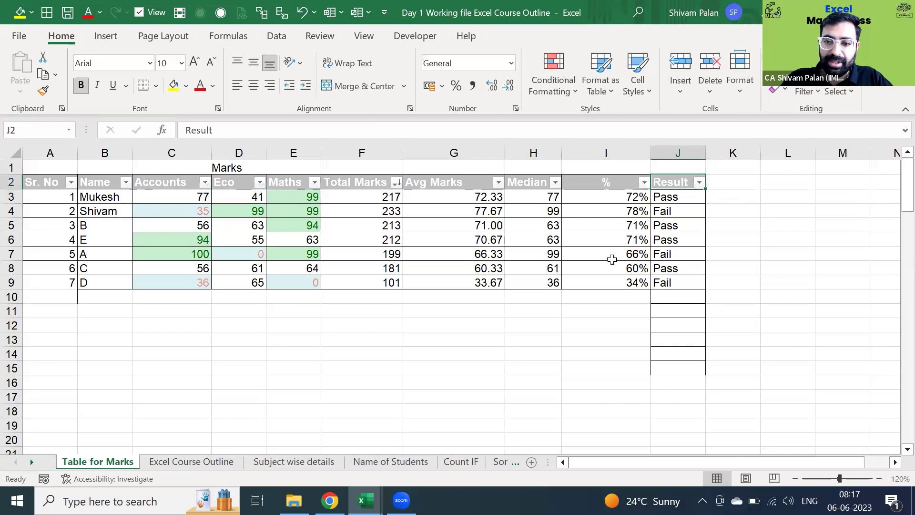
pyautogui.hotkey('ctrl', 'shift', 'Down')
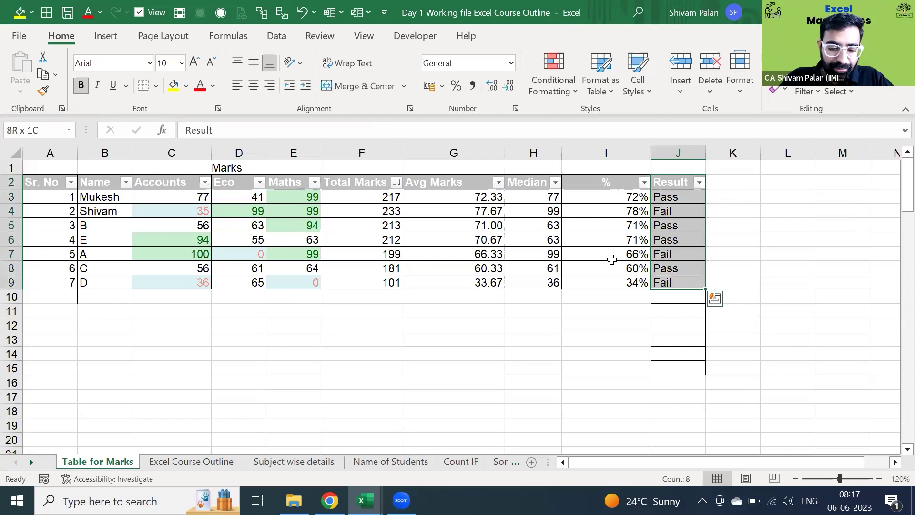
# - Switch to the Day 2 course outline workbook and select the Table topic row
pyautogui.hotkey('alt', 'Tab')
pyautogui.hotkey('alt', 'Tab')
pyautogui.hotkey('alt', 'Tab')
pyautogui.hotkey('alt', 'Tab')
pyautogui.hotkey('ctrl', 'Up')
pyautogui.press('Down')
pyautogui.hotkey('shift', 'Right')
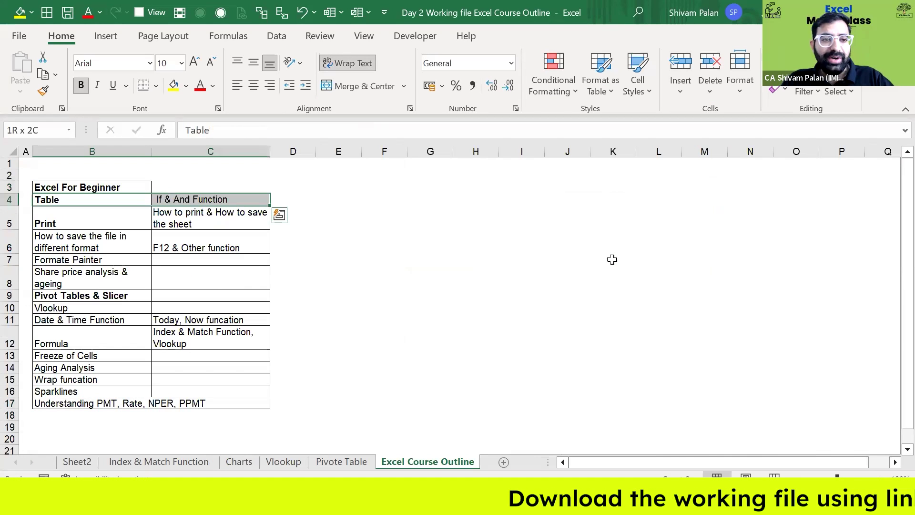
# - Enter Done in D4 beside the If & And Function topic
pyautogui.press('Right')
pyautogui.press('Right')
pyautogui.write('Done')
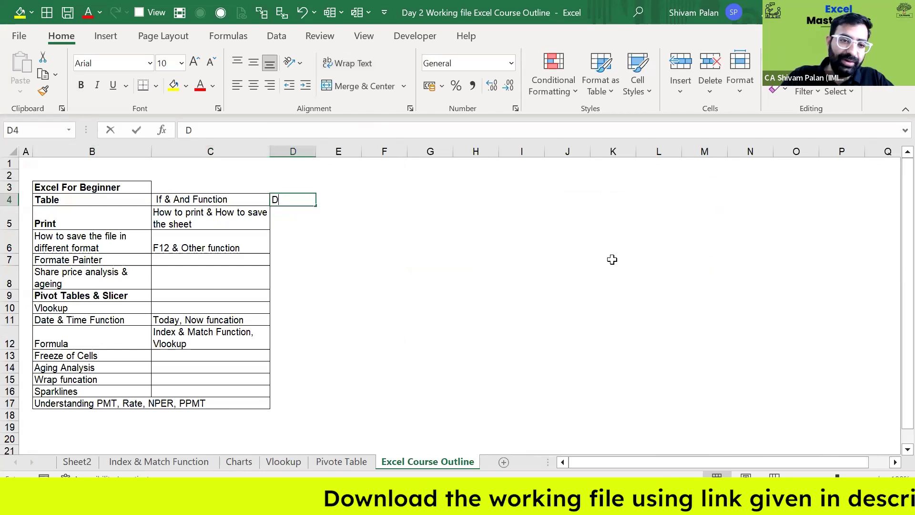
pyautogui.press('Return')
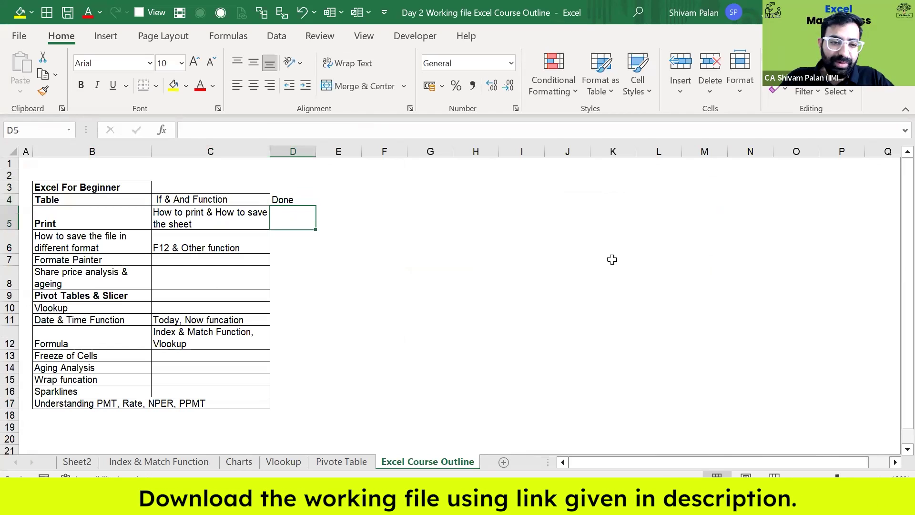
# - Return to the Day 1 workbook's Table for Marks sheet
pyautogui.hotkey('alt', 'Tab')
pyautogui.press('Down')
pyautogui.press('Left')
pyautogui.press('Down')
pyautogui.press('Down')
pyautogui.press('Down')
pyautogui.press('Down')
pyautogui.press('Down')
pyautogui.press('Down')
pyautogui.press('Down')
# - Paste the empty I10 cell over I10:J15 to remove the stray borders
pyautogui.hotkey('ctrl', 'c')
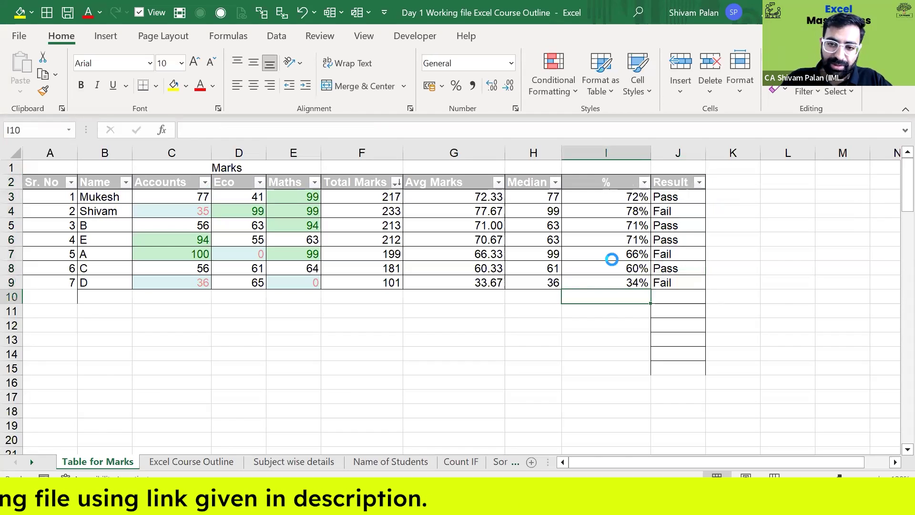
pyautogui.hotkey('shift', 'Right')
pyautogui.hotkey('shift', 'Down')
pyautogui.hotkey('shift', 'Down')
pyautogui.hotkey('shift', 'Down')
pyautogui.hotkey('shift', 'Down')
pyautogui.hotkey('shift', 'Down')
pyautogui.press('Return')
# - Insert a blank row above the Marks title in row 1
pyautogui.hotkey('ctrl', 'Up')
pyautogui.hotkey('ctrl', 'Up')
pyautogui.press('Up')
pyautogui.press('Left')
pyautogui.press('Left')
pyautogui.press('Left')
pyautogui.press('Left')
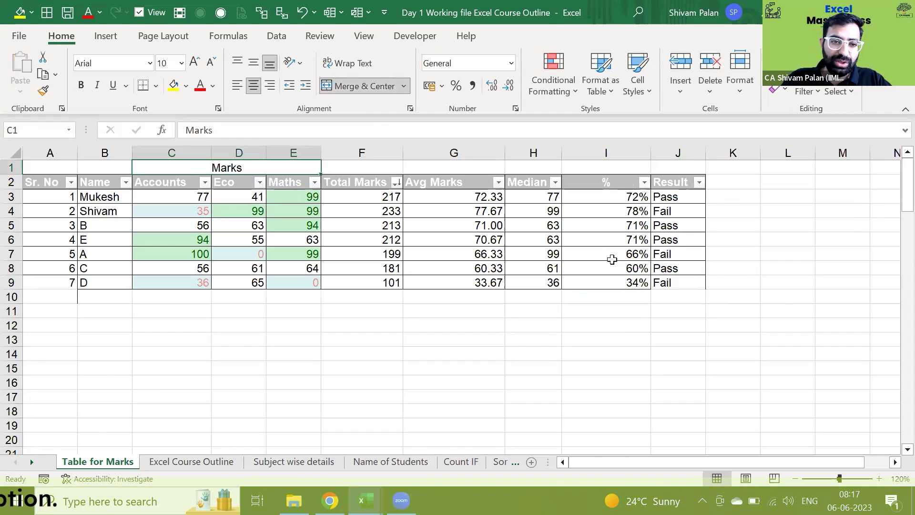
pyautogui.hotkey('shift', 'space')
pyautogui.hotkey('ctrl', 'shift', '=')
pyautogui.press('Up')
pyautogui.press('Left')
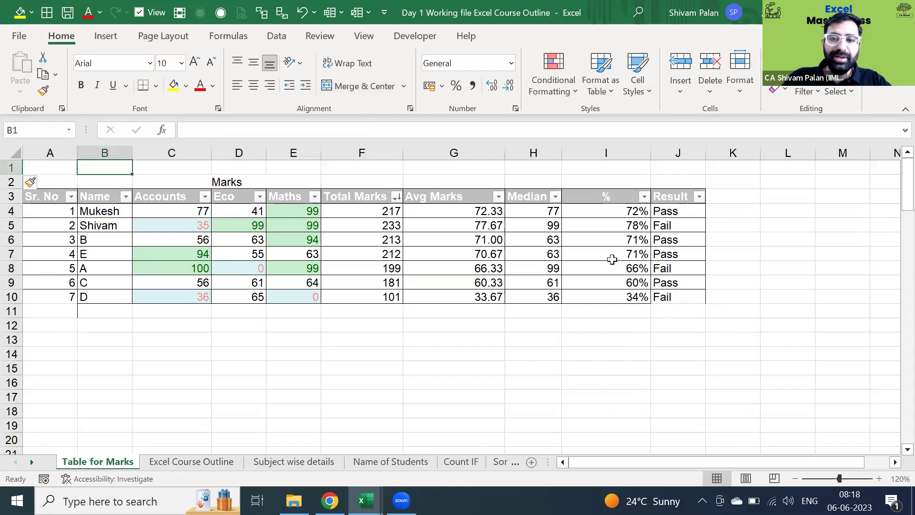
# - Select the whole marks table from the Sr. No header, then the % header cell
pyautogui.press('Left')
pyautogui.press('Down')
pyautogui.press('Down')
pyautogui.hotkey('ctrl', 'shift', 'Right')
pyautogui.hotkey('ctrl', 'shift', 'Down')
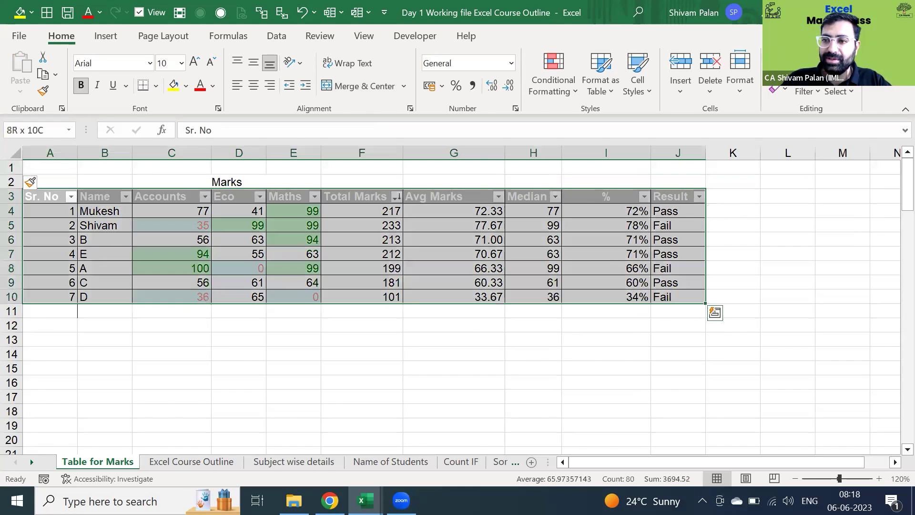
pyautogui.click(611, 194)
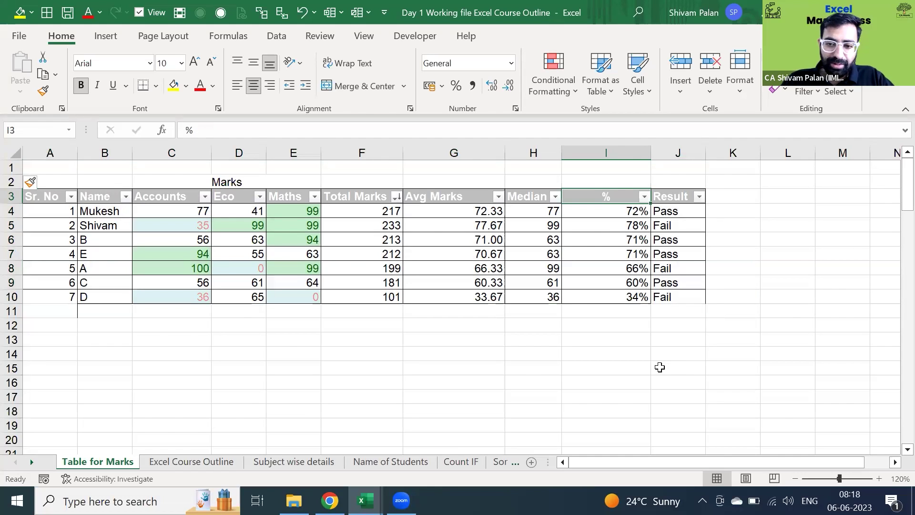
# - Switch to Page Break Preview, then preview printing the table split over 2 pages
pyautogui.click(769, 479)
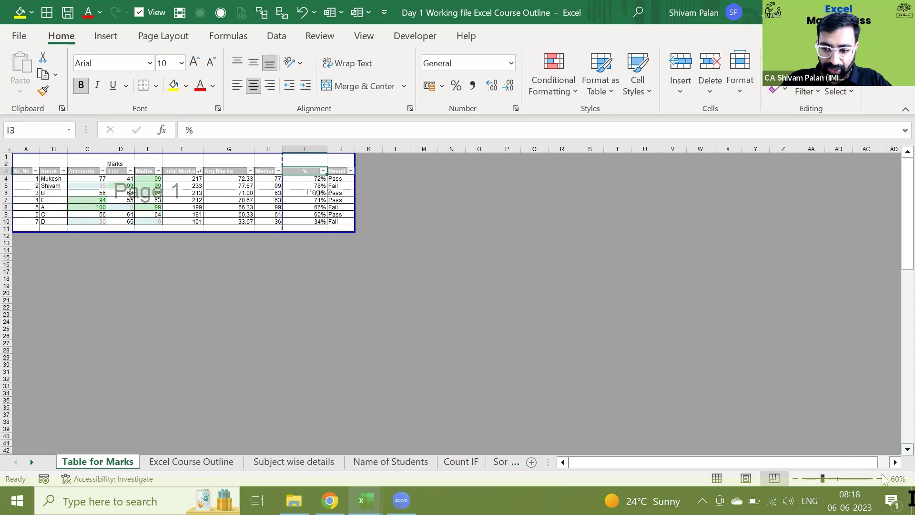
pyautogui.scroll(4, 732, 300)
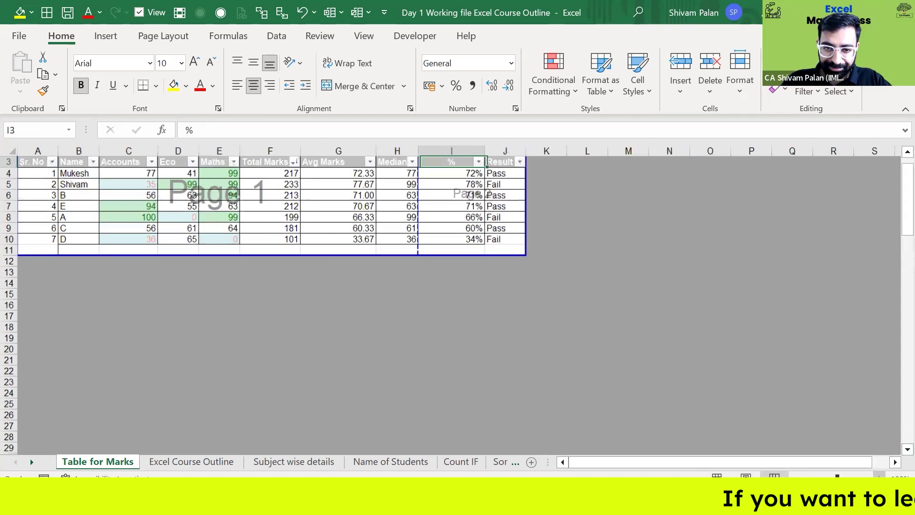
pyautogui.click(657, 270)
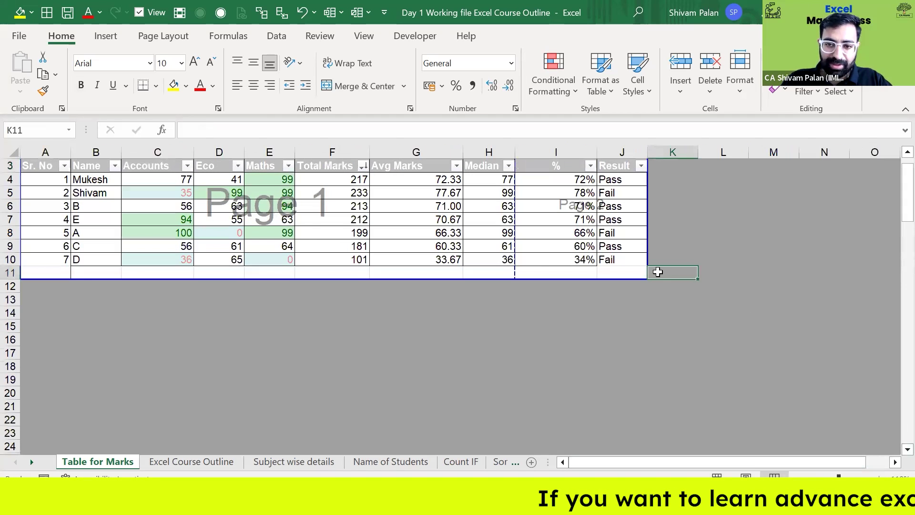
pyautogui.hotkey('ctrl', 'Up')
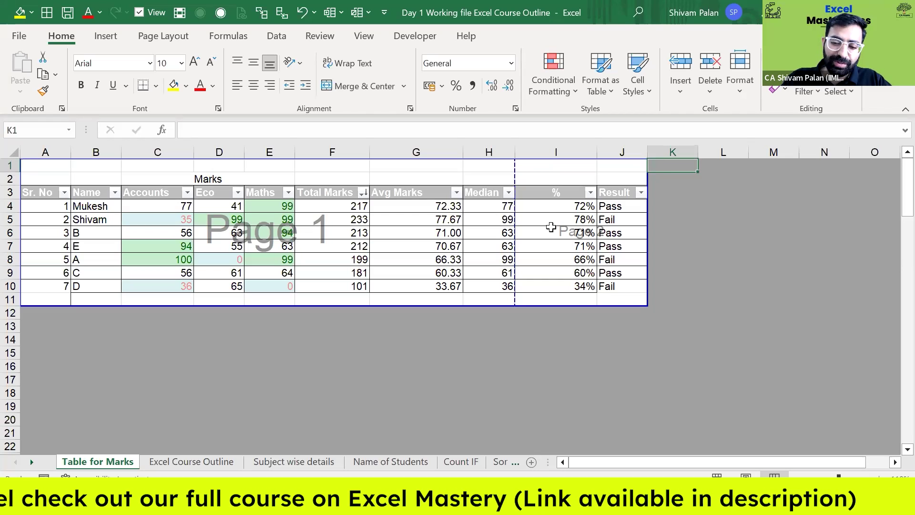
pyautogui.hotkey('ctrl', 'p')
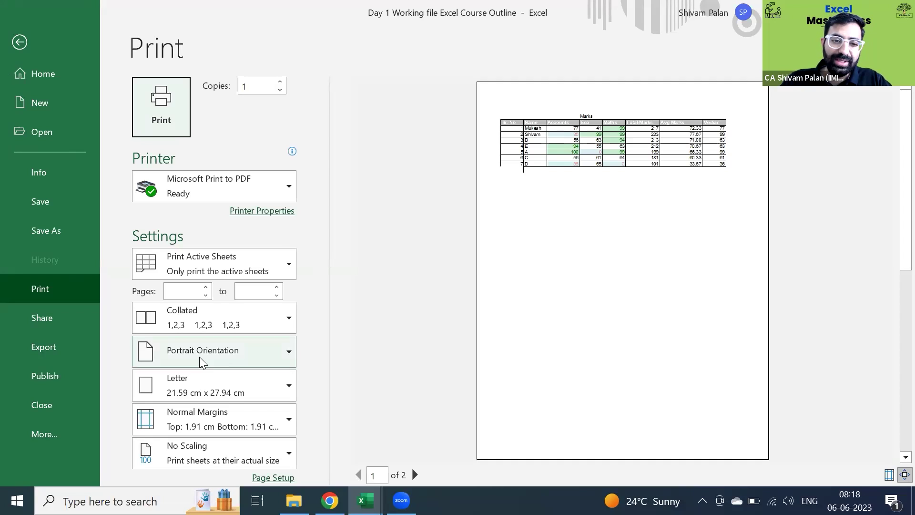
# - Try landscape, revert to portrait, then drag the page break past column J
pyautogui.click(217, 351)
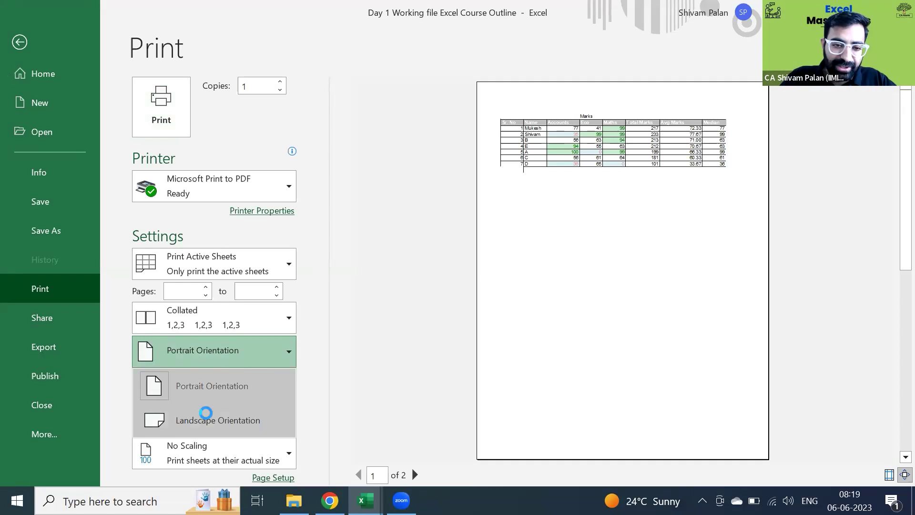
pyautogui.click(205, 411)
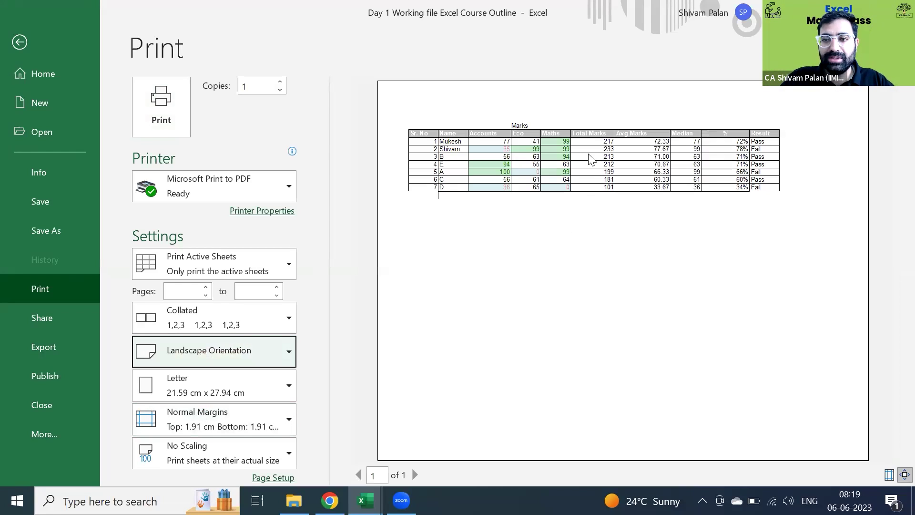
pyautogui.click(208, 351)
pyautogui.click(207, 383)
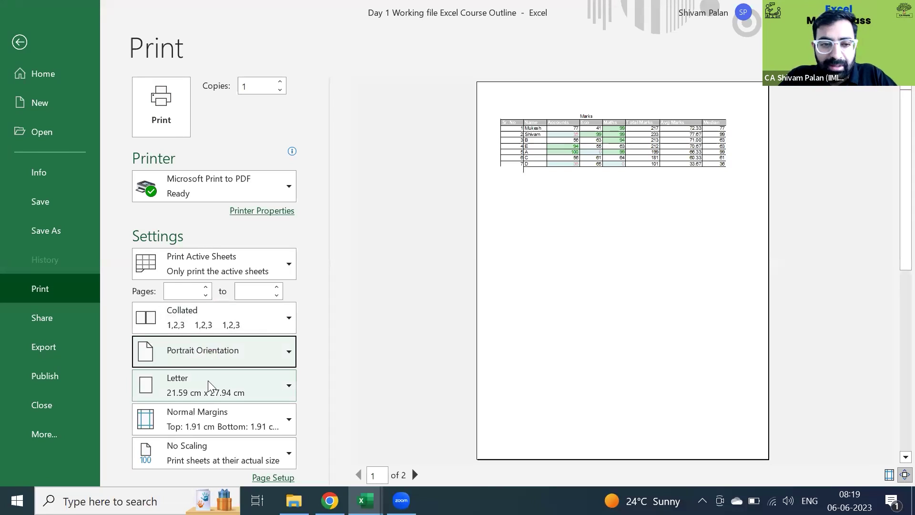
pyautogui.press('Escape')
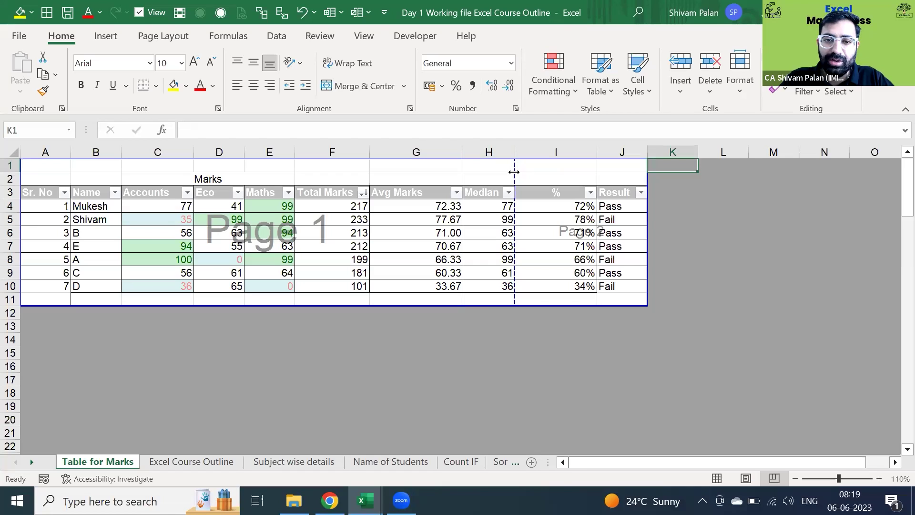
pyautogui.moveTo(528, 171); pyautogui.dragTo(660, 175)
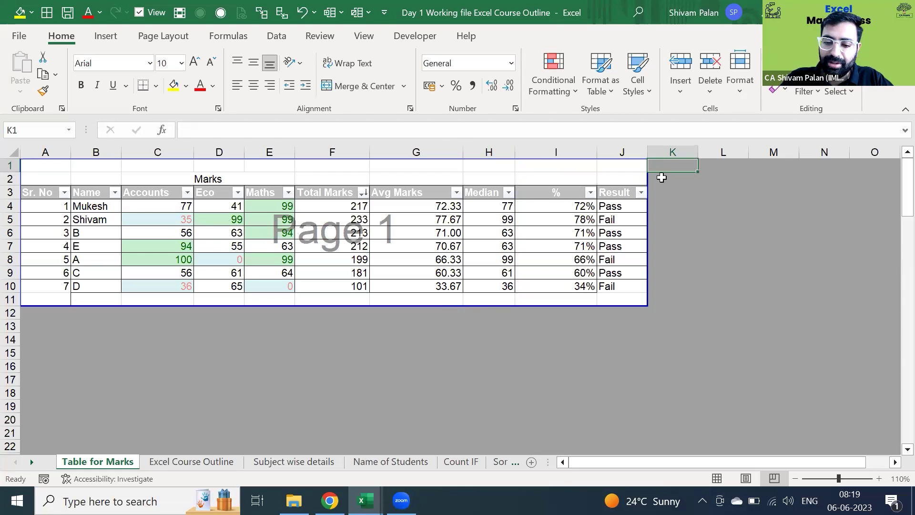
# - Confirm the table previews on one page, then go to the start of row 2
pyautogui.hotkey('ctrl', 'p')
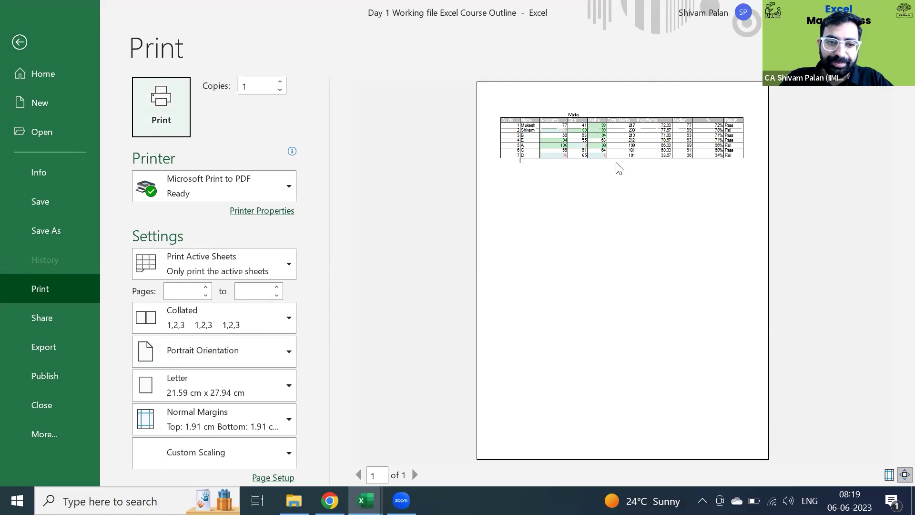
pyautogui.press('Escape')
pyautogui.press('Left')
pyautogui.press('Down')
pyautogui.press('Left')
pyautogui.press('Left')
pyautogui.press('Left')
pyautogui.press('Left')
pyautogui.press('Left')
pyautogui.press('Left')
pyautogui.press('Left')
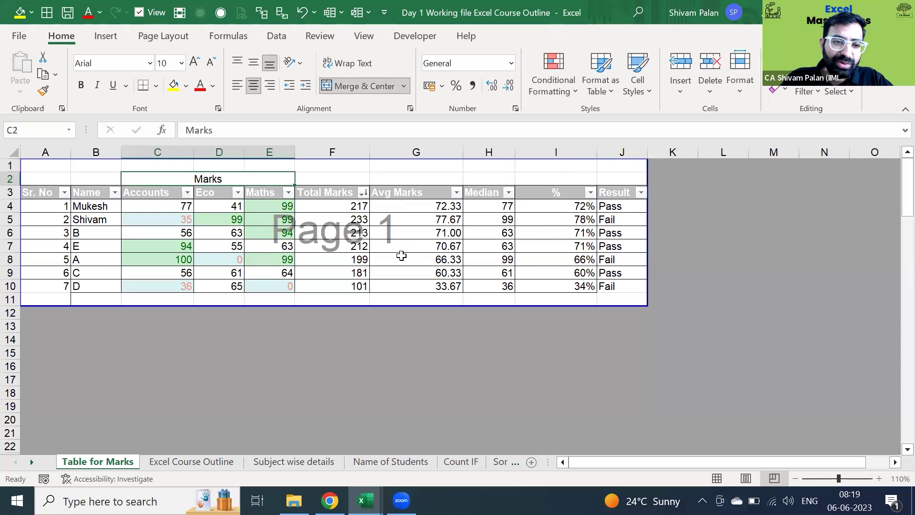
# - Select A2:J9 covering the title, headers and six students, and preview printing it
pyautogui.hotkey('shift', 'Right')
pyautogui.hotkey('shift', 'Down')
pyautogui.hotkey('shift', 'Right')
pyautogui.hotkey('shift', 'Right')
pyautogui.hotkey('shift', 'Down')
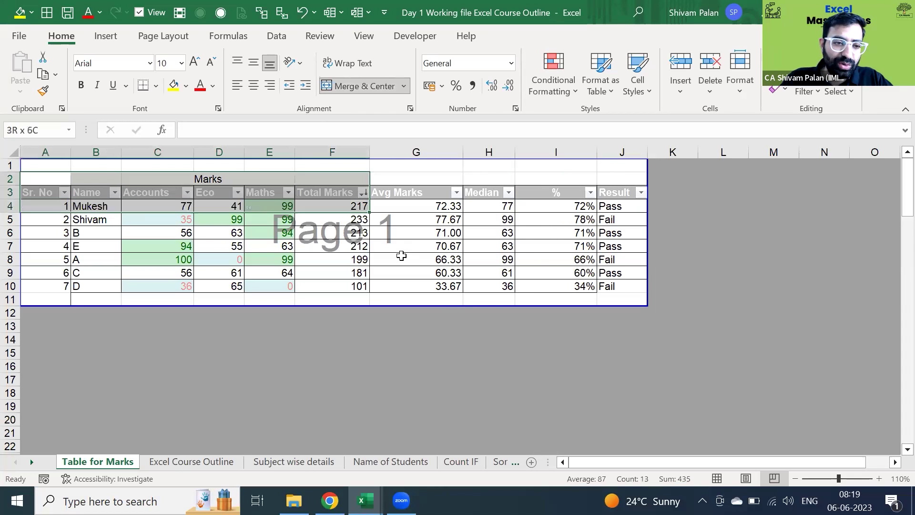
pyautogui.hotkey('shift', 'Right')
pyautogui.hotkey('shift', 'Down')
pyautogui.hotkey('shift', 'Down')
pyautogui.hotkey('shift', 'Down')
pyautogui.hotkey('shift', 'Right')
pyautogui.hotkey('shift', 'Down')
pyautogui.hotkey('shift', 'Down')
pyautogui.hotkey('shift', 'Right')
pyautogui.hotkey('shift', 'Right')
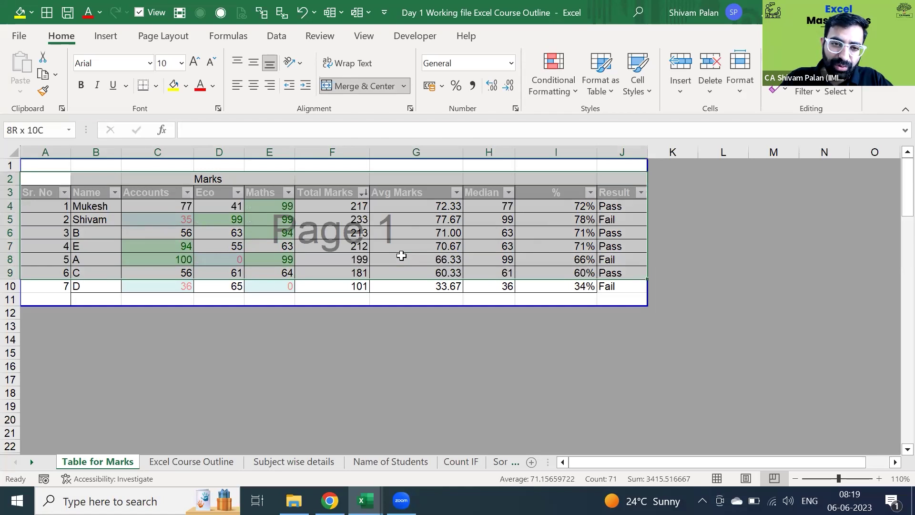
pyautogui.hotkey('ctrl', 'p')
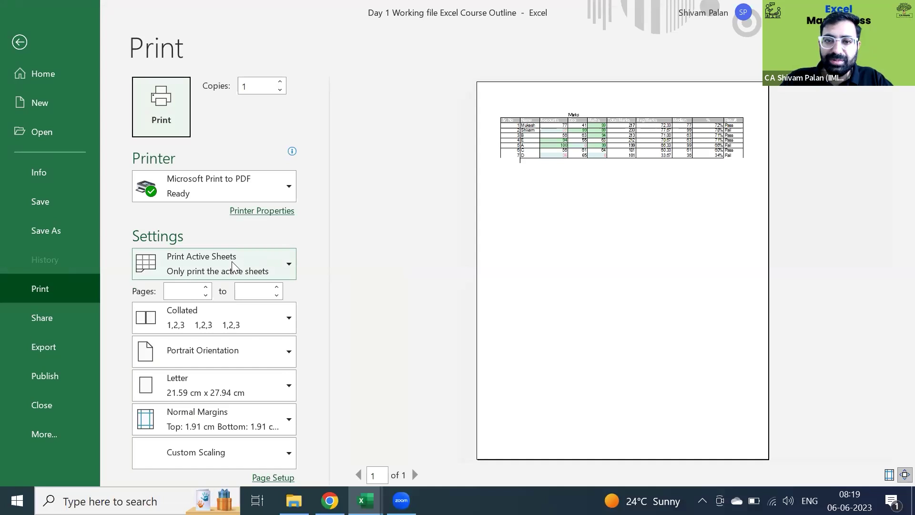
# - Change Print Active Sheets to Print Selection, check the preview, and return to the sheet
pyautogui.click(233, 267)
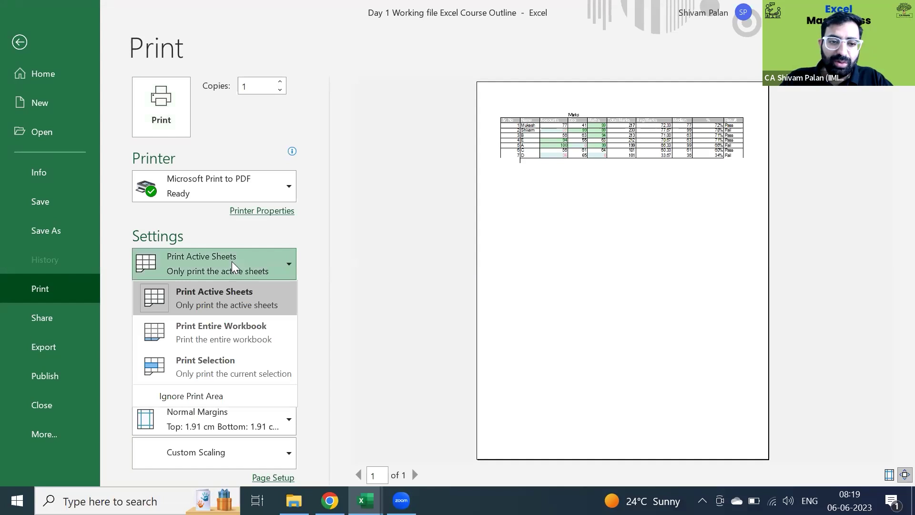
pyautogui.click(220, 366)
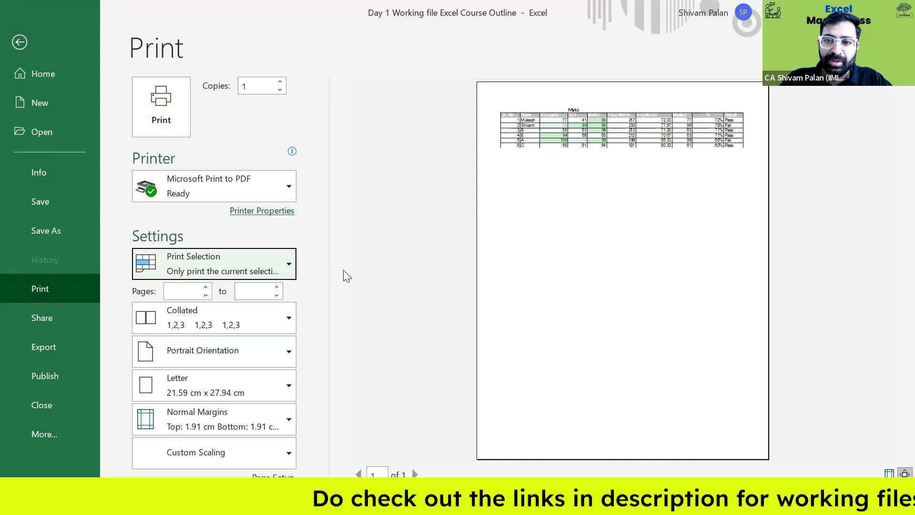
pyautogui.press('Escape')
pyautogui.click(218, 272)
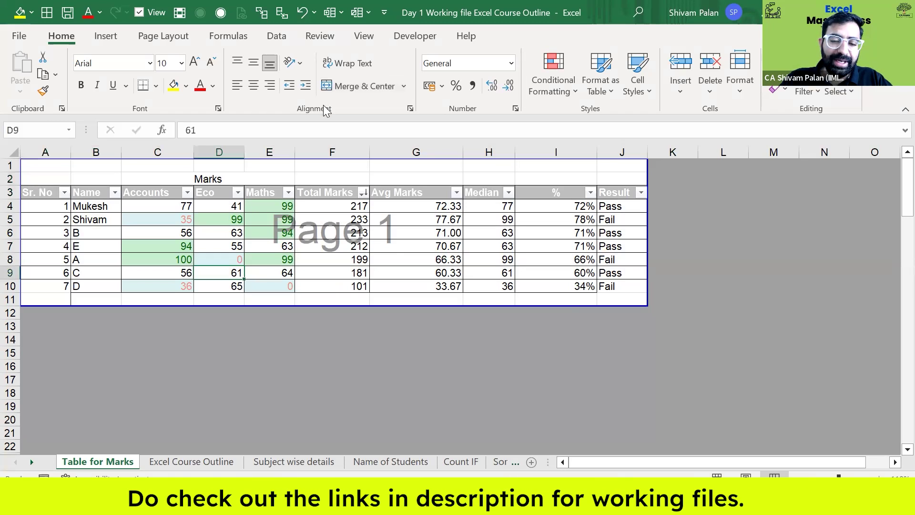
# - Copy the student name list from the Name of Students sheet
pyautogui.click(166, 459)
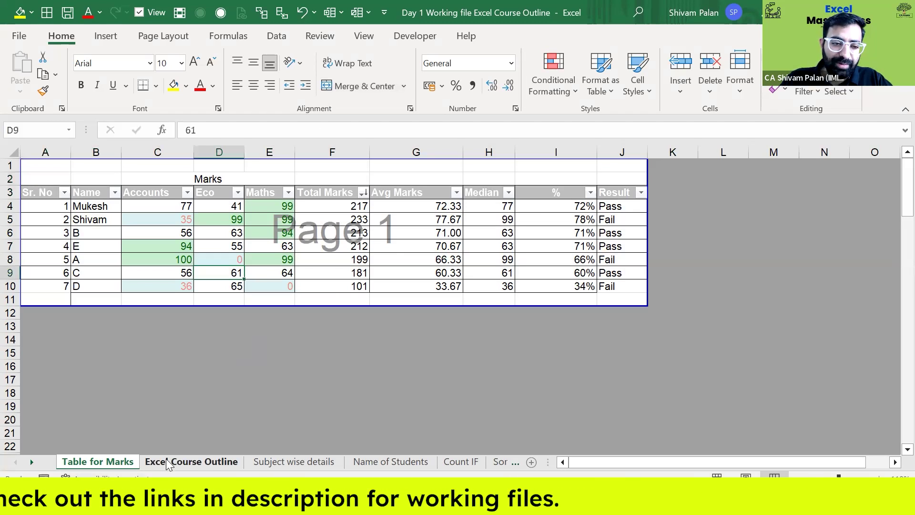
pyautogui.hotkey('ctrl', 'pageup')
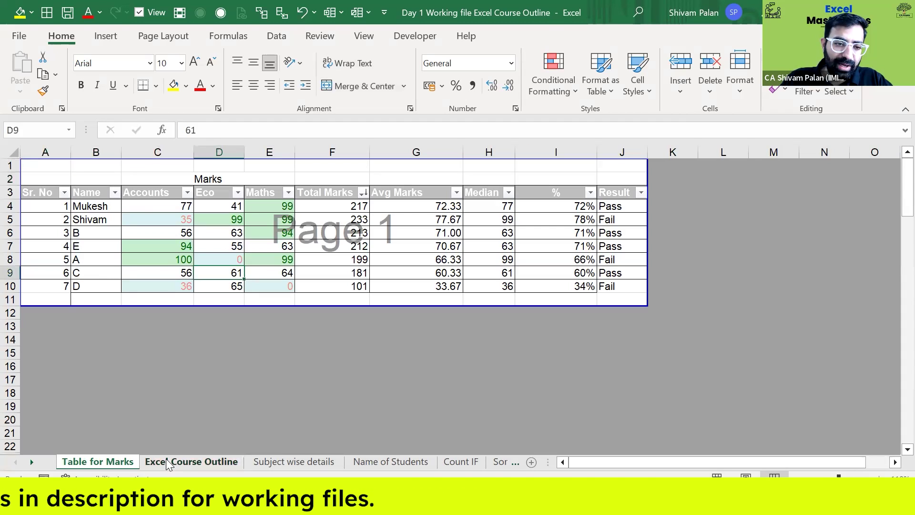
pyautogui.hotkey('ctrl', 'pagedown')
pyautogui.hotkey('ctrl', 'pagedown')
pyautogui.hotkey('ctrl', 'pagedown')
pyautogui.press('Down')
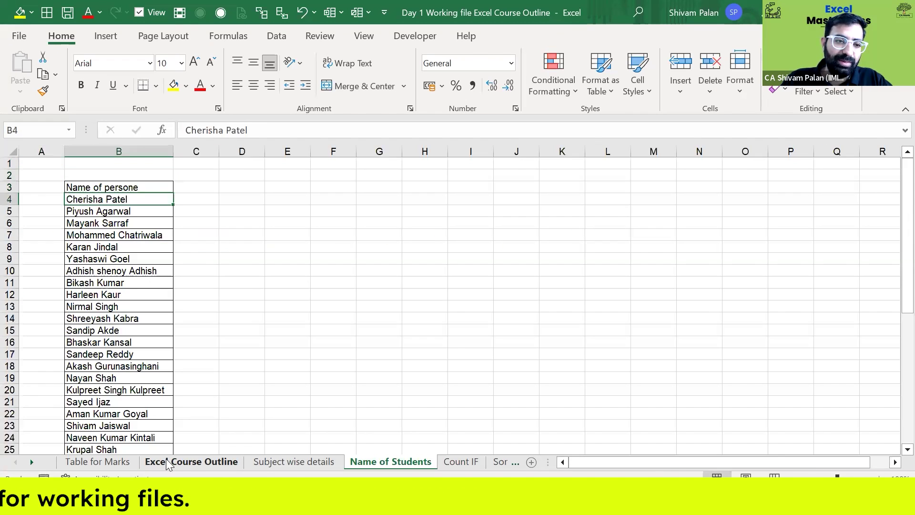
pyautogui.hotkey('ctrl', 'shift', 'Down')
pyautogui.hotkey('ctrl', 'c')
# - Paste the student names into the Table for Marks sheet starting at B11
pyautogui.hotkey('ctrl', 'pageup')
pyautogui.press('Down')
pyautogui.press('Down')
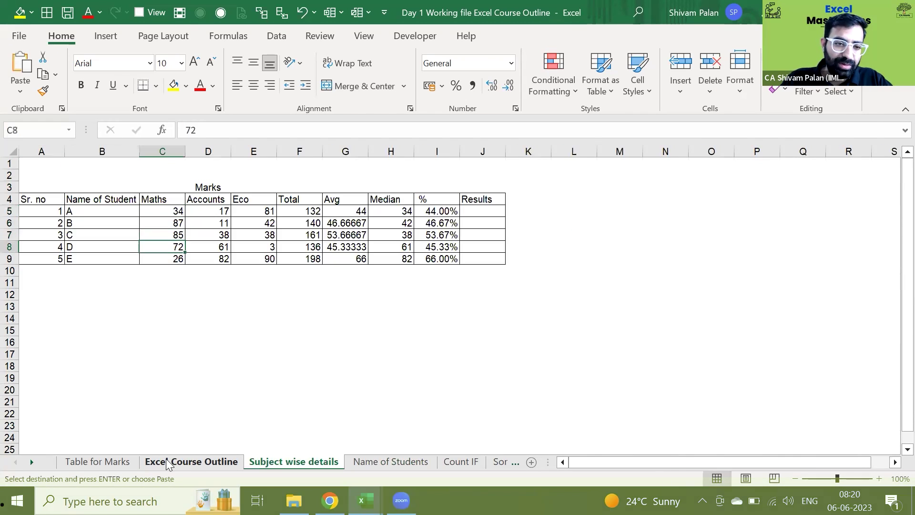
pyautogui.hotkey('ctrl', 'pageup')
pyautogui.hotkey('ctrl', 'pageup')
pyautogui.press('Down')
pyautogui.press('Left')
pyautogui.press('Left')
pyautogui.press('Down')
pyautogui.hotkey('ctrl', 'v')
pyautogui.hotkey('ctrl', 'q')
pyautogui.press('Escape')
pyautogui.press('Escape')
# - Copy the newly pasted names B11:B51
pyautogui.hotkey('ctrl', 'Down')
pyautogui.press('Down')
pyautogui.press('Down')
pyautogui.press('Down')
pyautogui.press('Down')
pyautogui.press('Up')
pyautogui.press('Up')
pyautogui.press('Up')
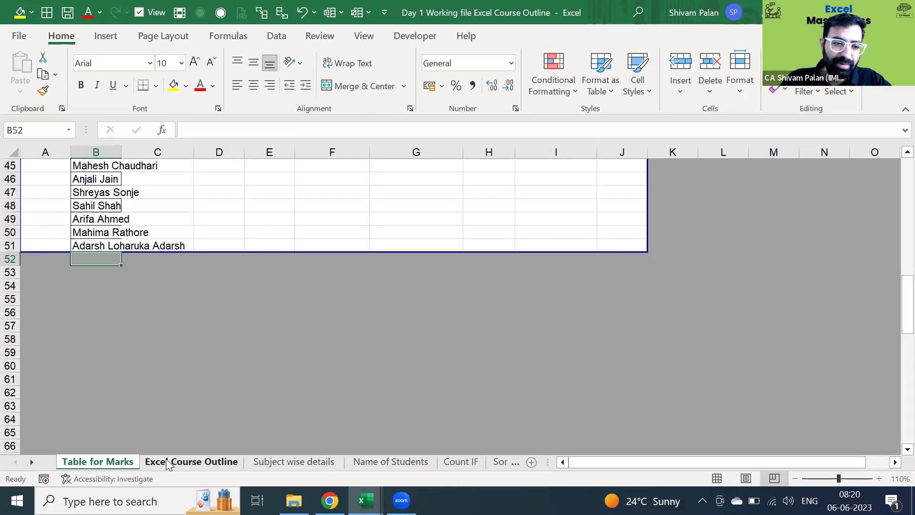
pyautogui.press('Up')
pyautogui.hotkey('ctrl', 'shift', 'Up')
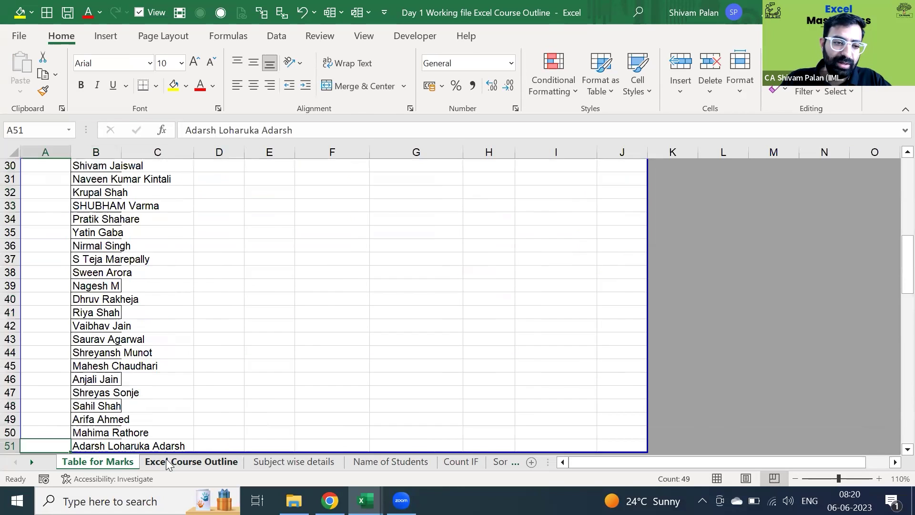
pyautogui.press('Down')
pyautogui.hotkey('ctrl', 'shift', 'Down')
pyautogui.hotkey('ctrl', 'c')
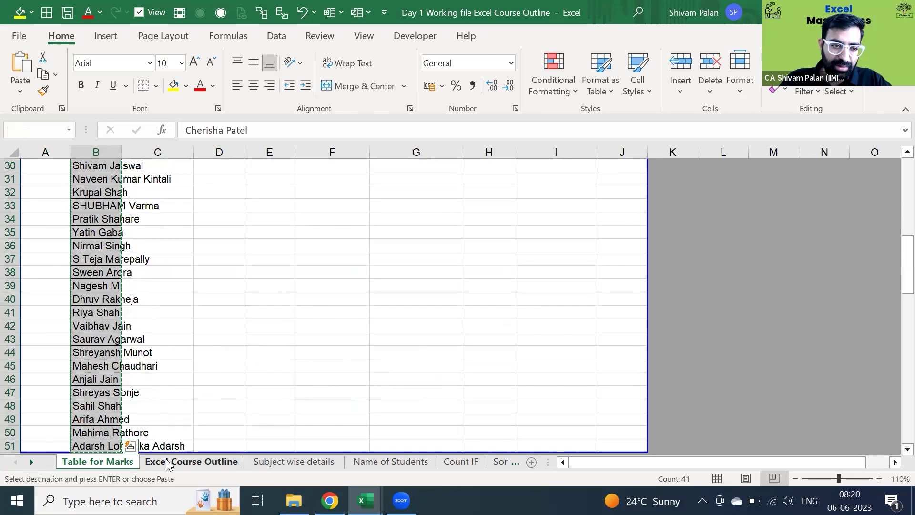
# - Paste the names again below the list so they reach row 92
pyautogui.press('Down')
pyautogui.press('Down')
pyautogui.press('Down')
pyautogui.hotkey('ctrl', 'Down')
pyautogui.press('Down')
pyautogui.press('Up')
pyautogui.press('Down')
pyautogui.hotkey('ctrl', 'v')
pyautogui.press('Down')
pyautogui.press('Down')
pyautogui.press('Down')
pyautogui.press('Down')
pyautogui.press('Down')
pyautogui.press('Down')
pyautogui.press('Down')
pyautogui.press('Down')
pyautogui.press('Down')
pyautogui.press('Down')
pyautogui.press('Down')
pyautogui.press('Down')
pyautogui.press('Down')
pyautogui.press('Down')
pyautogui.press('Down')
pyautogui.press('Down')
pyautogui.press('Down')
pyautogui.press('Down')
pyautogui.press('Down')
pyautogui.press('Down')
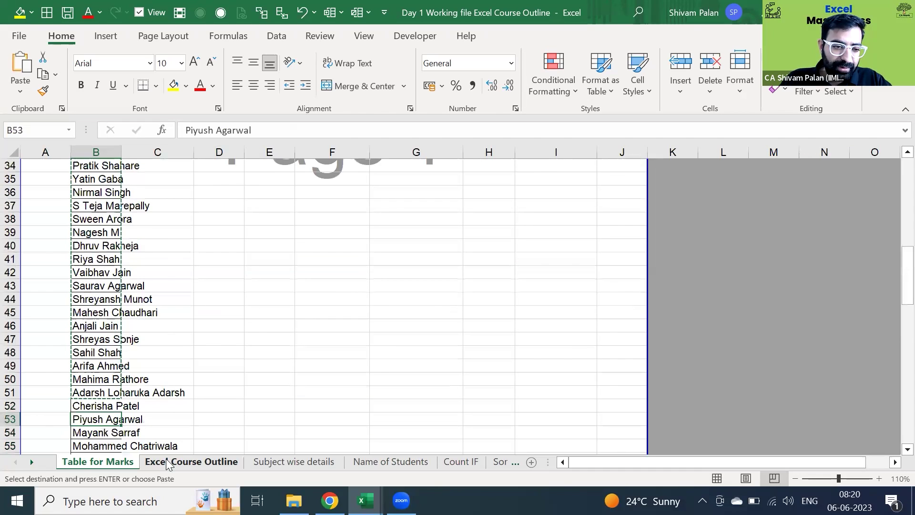
# - Fill the Sr. No formula down A10:A92 so numbering continues to 89
pyautogui.press('pageup')
pyautogui.press('pageup')
pyautogui.press('pageup')
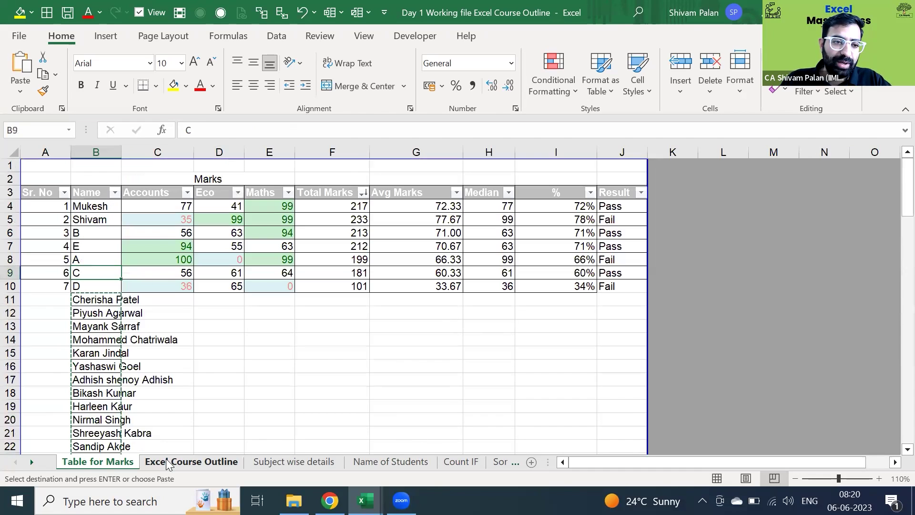
pyautogui.press('Escape')
pyautogui.press('Left')
pyautogui.press('Down')
# - Cancel a mistaken '-rank' entry in Accounts cell C11
pyautogui.press('Down')
pyautogui.press('Right')
pyautogui.hotkey('ctrl', 'Down')
pyautogui.press('Left')
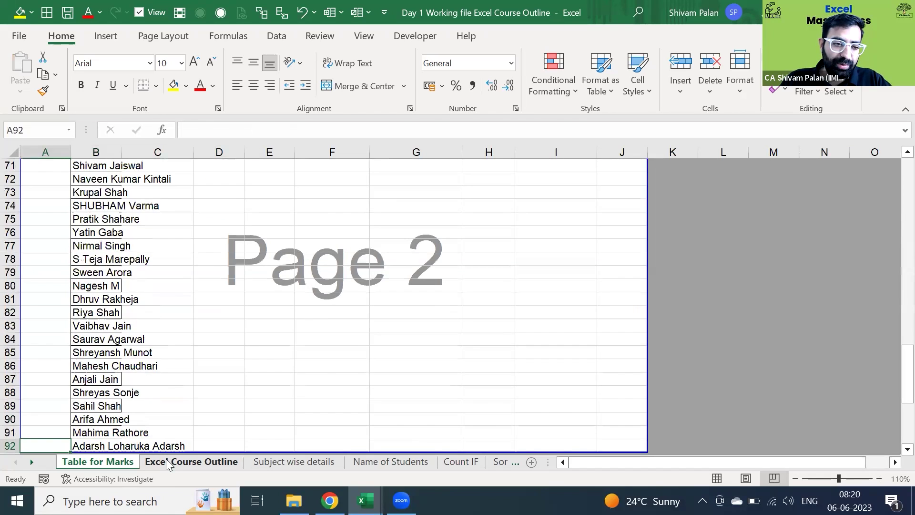
pyautogui.hotkey('ctrl', 'shift', 'Up')
pyautogui.hotkey('ctrl', 'd')
pyautogui.press('Right')
pyautogui.hotkey('ctrl', 'Up')
pyautogui.press('Down')
pyautogui.press('Right')
pyautogui.press('Down')
pyautogui.press('Down')
pyautogui.press('Down')
pyautogui.press('Down')
pyautogui.press('Down')
pyautogui.press('Down')
pyautogui.press('Down')
pyautogui.write('-rank')
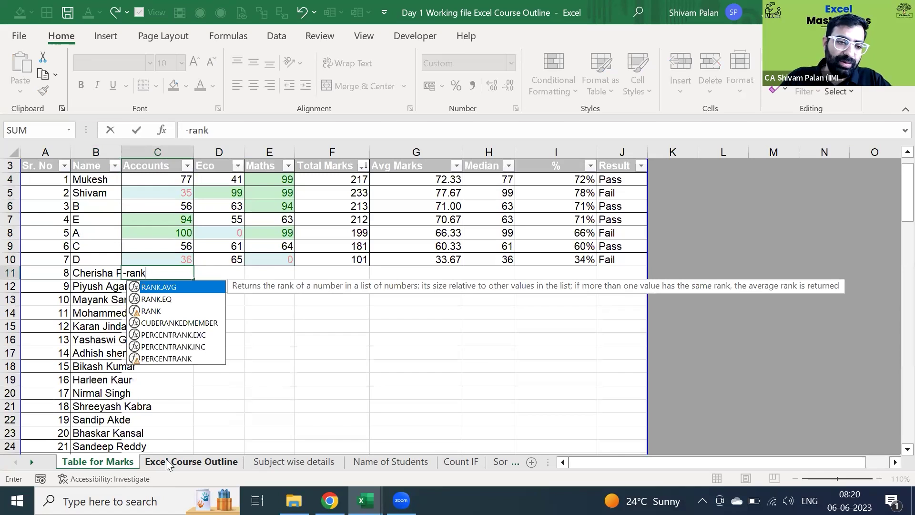
pyautogui.press('Escape')
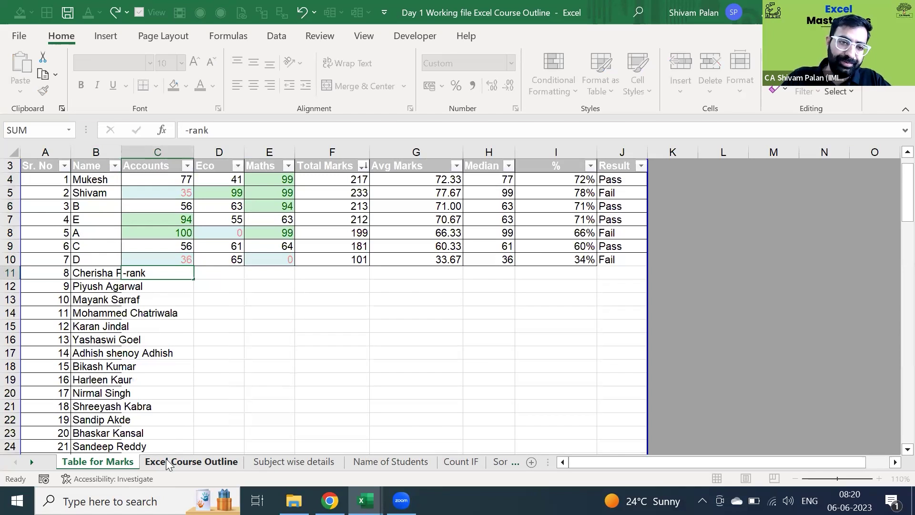
pyautogui.press('Escape')
# - Select the table from the Sr. No header over all student rows, then collapse it
pyautogui.press('Up')
pyautogui.press('Left')
pyautogui.hotkey('ctrl', 'Up')
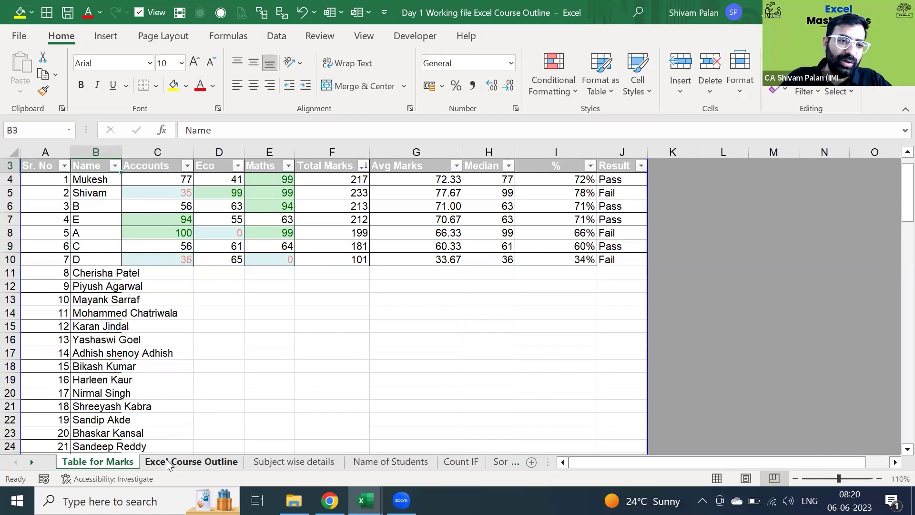
pyautogui.press('Left')
pyautogui.hotkey('ctrl', 'shift', 'Right')
pyautogui.hotkey('ctrl', 'shift', 'Down')
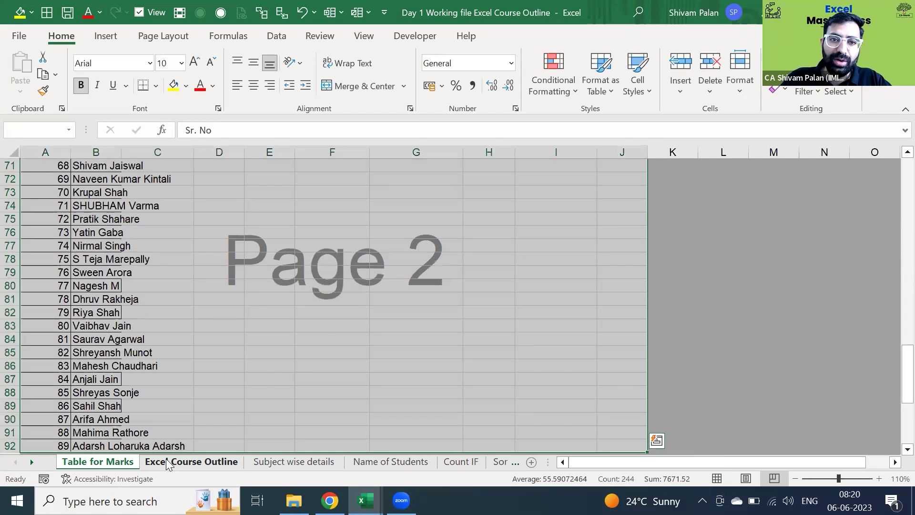
pyautogui.press('Up')
# - Extend a selection from the Sr. No and Name headers across the table, then go to C11
pyautogui.press('Down')
pyautogui.hotkey('shift', 'Right')
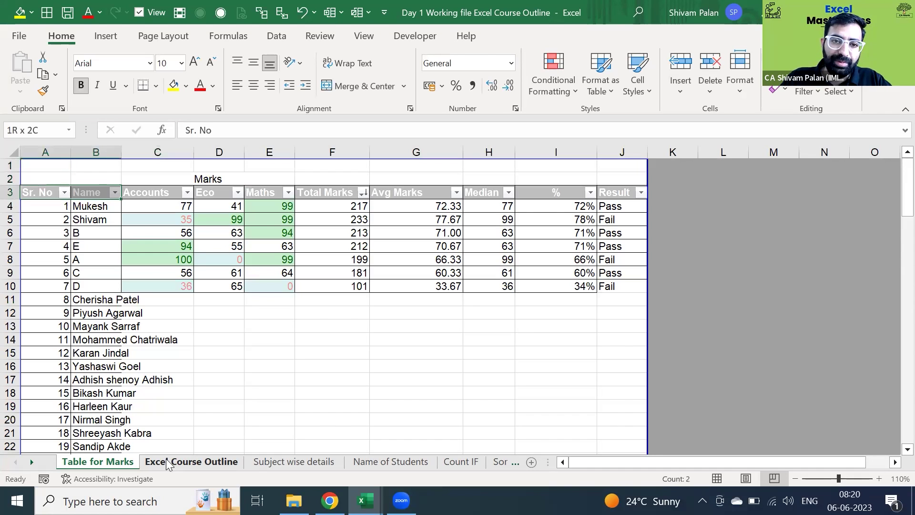
pyautogui.hotkey('shift', 'Down')
pyautogui.hotkey('shift', 'Right')
pyautogui.hotkey('shift', 'Right')
pyautogui.hotkey('shift', 'Right')
pyautogui.hotkey('shift', 'Down')
pyautogui.hotkey('shift', 'Right')
pyautogui.hotkey('shift', 'Down')
pyautogui.hotkey('shift', 'Down')
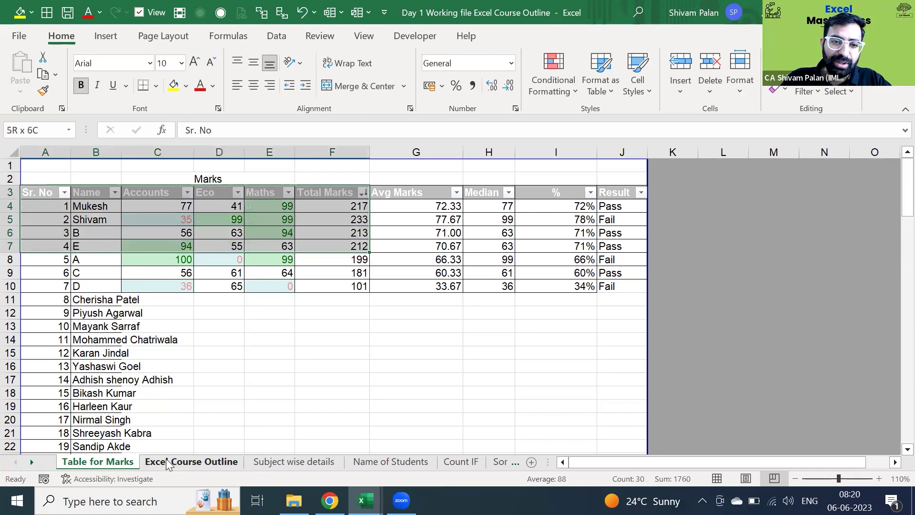
pyautogui.hotkey('shift', 'Right')
pyautogui.hotkey('shift', 'Right')
pyautogui.hotkey('shift', 'Down')
pyautogui.hotkey('shift', 'Right')
pyautogui.hotkey('shift', 'Right')
pyautogui.hotkey('shift', 'Down')
pyautogui.press('Down')
pyautogui.press('Down')
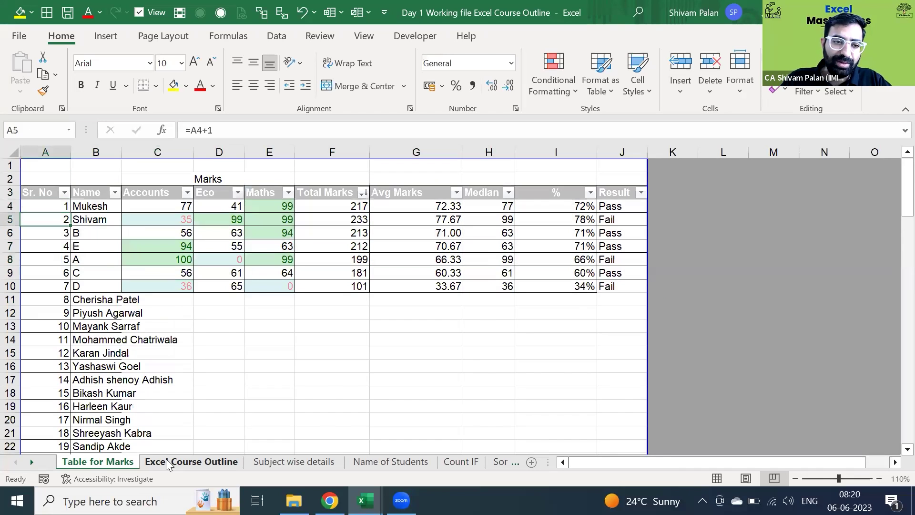
pyautogui.press('Right')
pyautogui.press('Right')
pyautogui.press('Down')
pyautogui.press('Down')
pyautogui.press('Down')
pyautogui.press('Down')
pyautogui.press('Down')
pyautogui.press('Down')
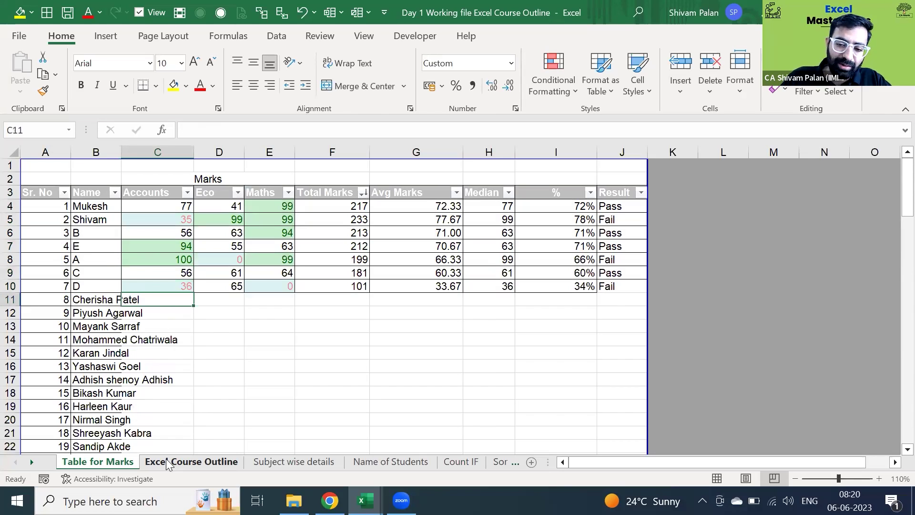
# - Enter =RANDBETWEEN(30,100) in cell C11
pyautogui.write('=rand')
pyautogui.press('Down')
pyautogui.press('Down')
pyautogui.press('Tab')
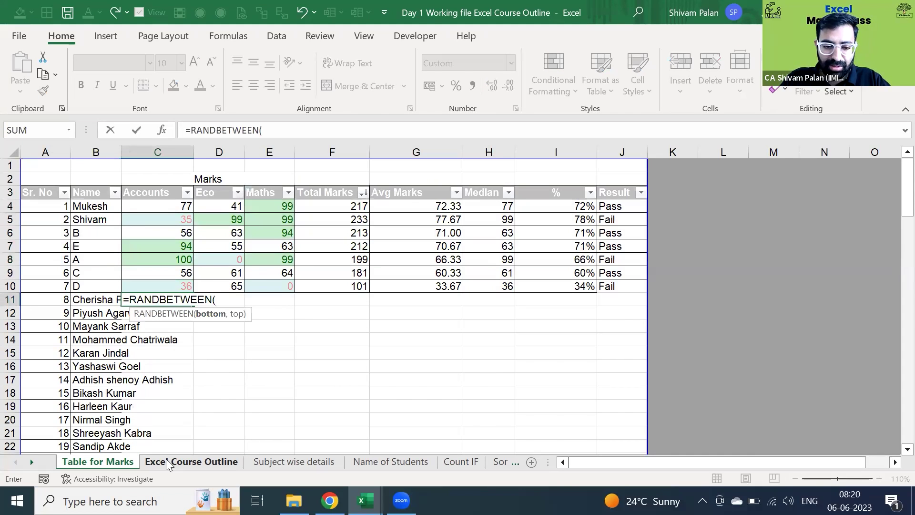
pyautogui.write('30,10')
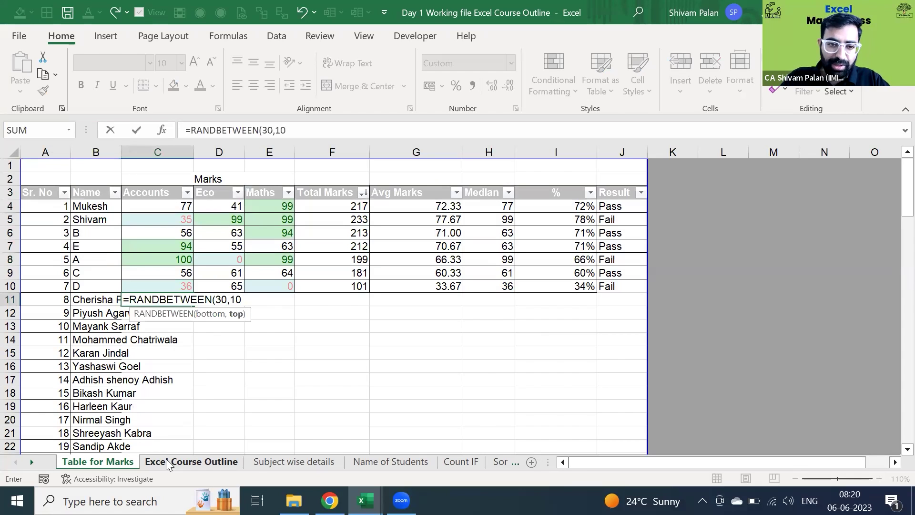
pyautogui.press('Return')
# - Copy the random-mark formula from C11
pyautogui.hotkey('ctrl', 'Down')
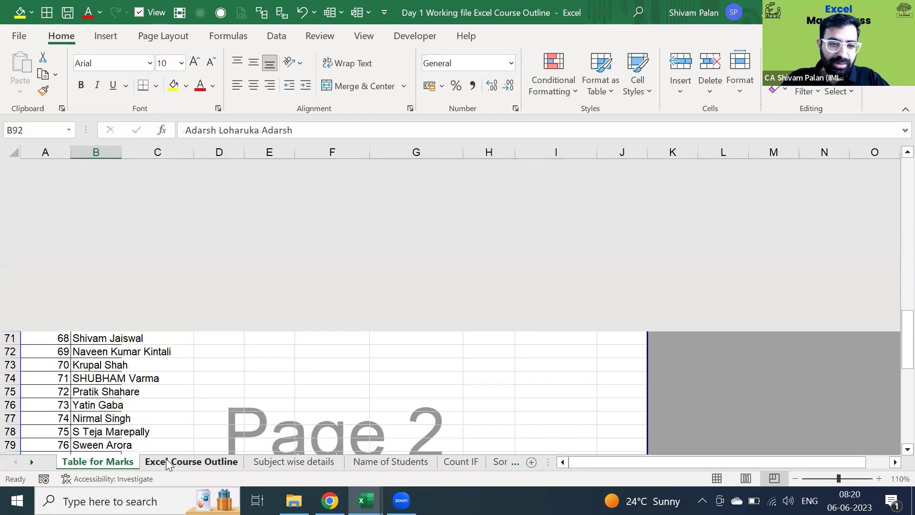
pyautogui.press('Right')
pyautogui.hotkey('ctrl', 'shift', 'Up')
pyautogui.hotkey('ctrl', 'c')
pyautogui.press('Down')
pyautogui.press('Escape')
pyautogui.press('Up')
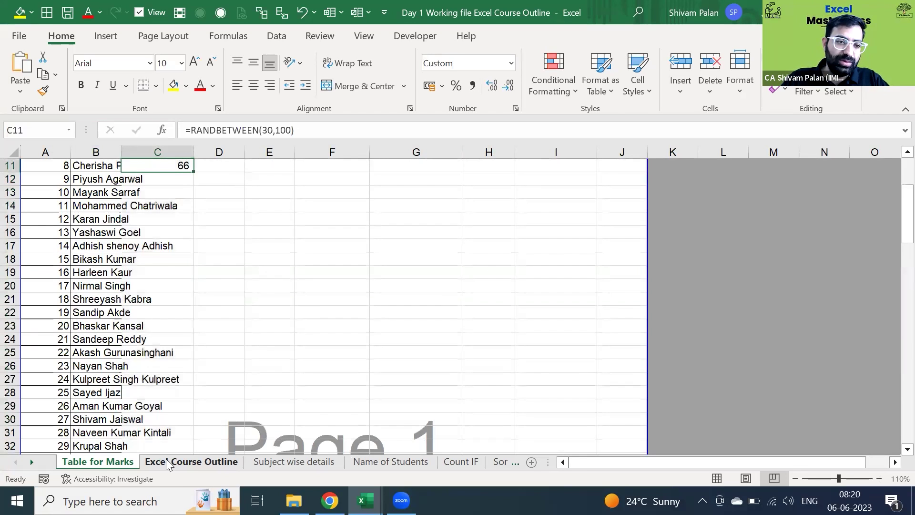
pyautogui.hotkey('ctrl', 'c')
# - Paste the random-mark formula into C11:E92
pyautogui.hotkey('shift', 'Right')
pyautogui.hotkey('shift', 'Right')
pyautogui.hotkey('shift', 'Down')
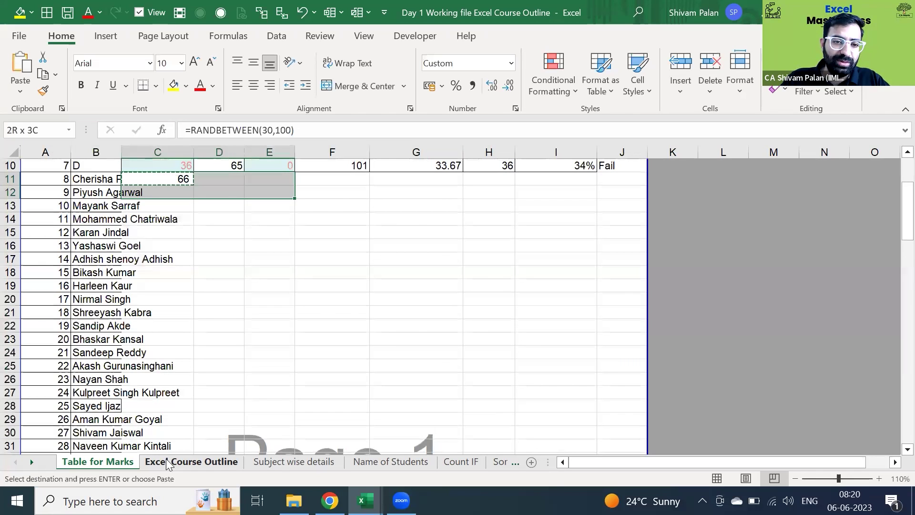
pyautogui.hotkey('shift', 'Down')
pyautogui.hotkey('shift', 'Down')
pyautogui.hotkey('shift', 'Down')
pyautogui.hotkey('shift', 'Down')
pyautogui.hotkey('shift', 'Down')
pyautogui.hotkey('shift', 'Down')
pyautogui.hotkey('shift', 'Down')
pyautogui.hotkey('shift', 'Down')
pyautogui.hotkey('shift', 'Down')
pyautogui.hotkey('shift', 'Down')
pyautogui.hotkey('shift', 'Down')
pyautogui.hotkey('shift', 'Down')
pyautogui.hotkey('shift', 'Down')
pyautogui.hotkey('shift', 'Down')
pyautogui.hotkey('shift', 'Down')
pyautogui.hotkey('shift', 'Down')
pyautogui.hotkey('shift', 'Down')
pyautogui.hotkey('shift', 'Down')
pyautogui.hotkey('shift', 'Down')
pyautogui.hotkey('shift', 'Down')
pyautogui.hotkey('ctrl', 'shift', 'Up')
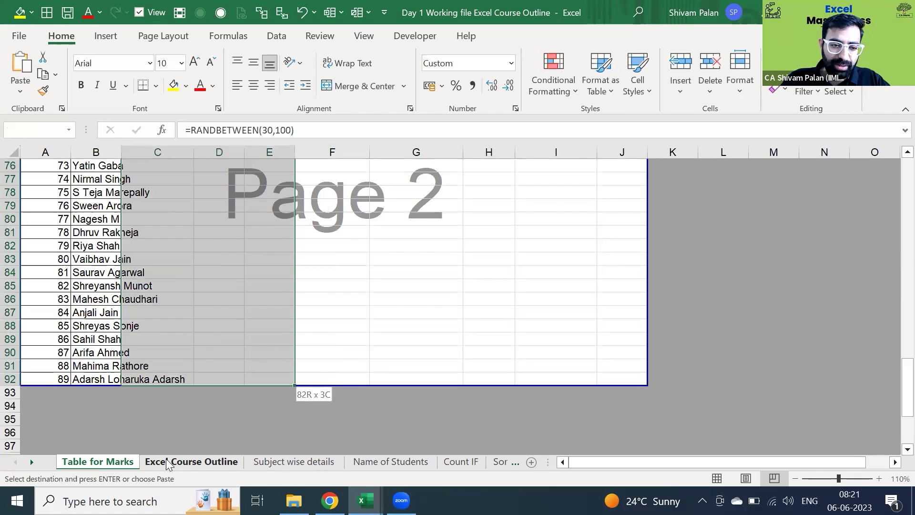
pyautogui.hotkey('ctrl', 'v')
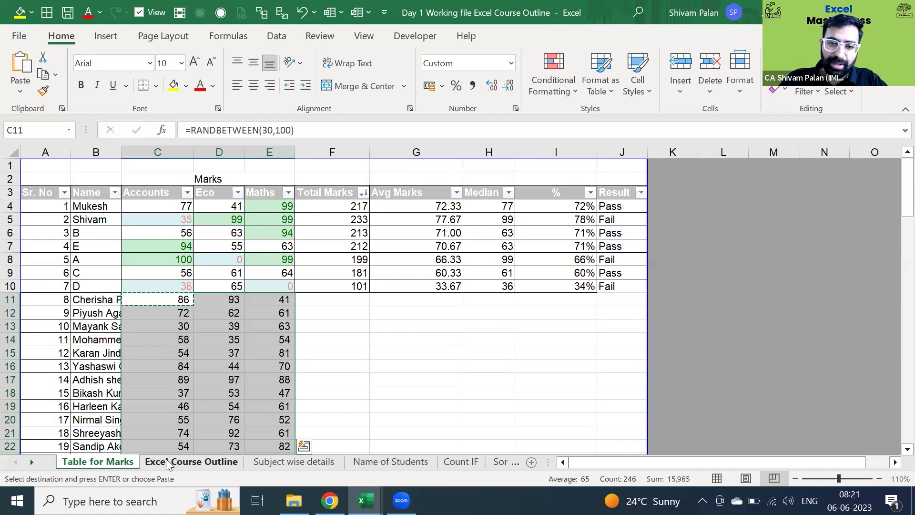
# - Fix the random marks in C11:E92 by pasting them back as values
pyautogui.press('Escape')
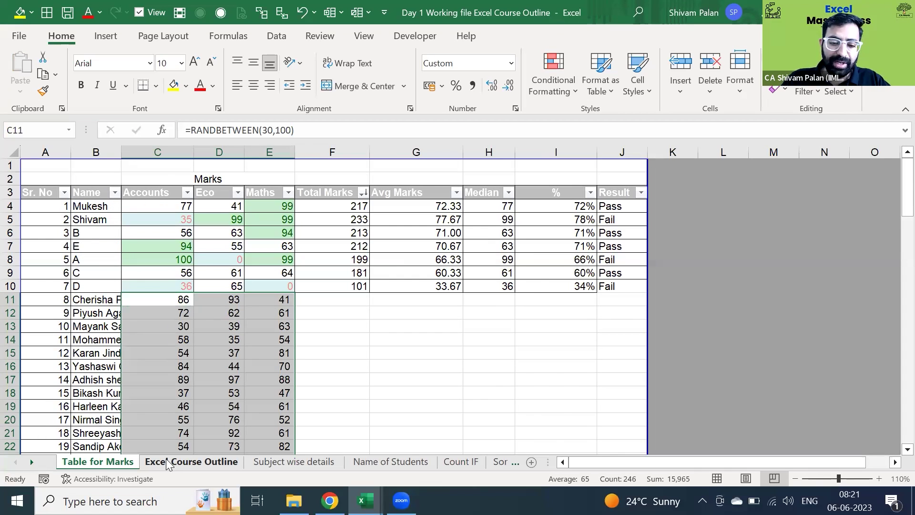
pyautogui.hotkey('ctrl', 'c')
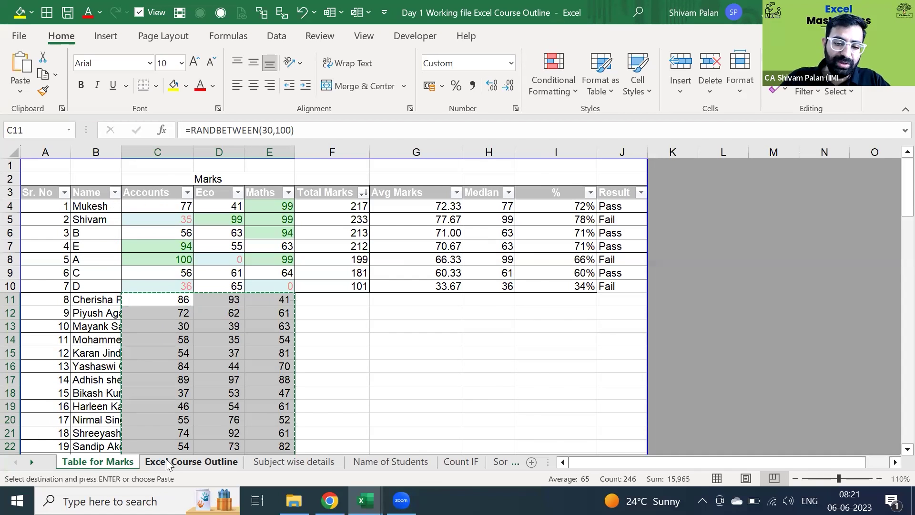
pyautogui.hotkey('alt', 'h')
pyautogui.press('v')
pyautogui.press('v')
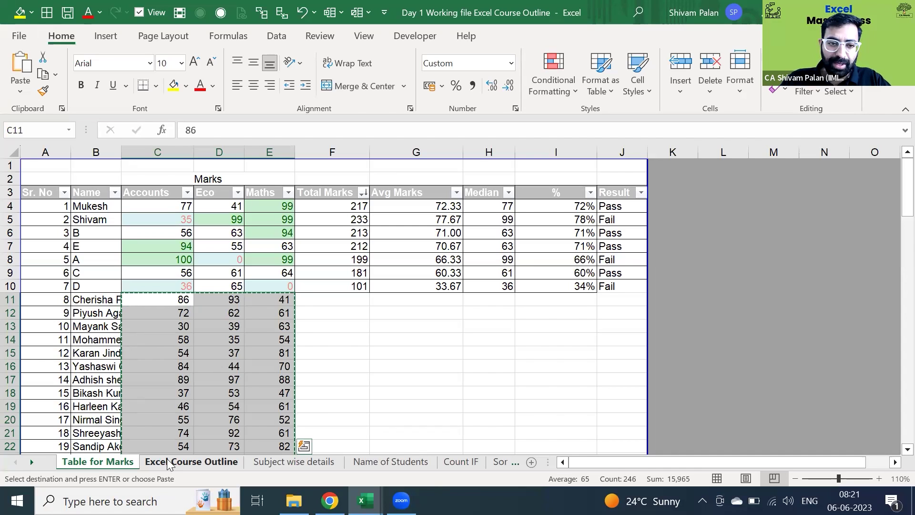
pyautogui.press('Escape')
pyautogui.press('Right')
pyautogui.press('Right')
# - Fill the Total Marks SUM formula down to row 92
pyautogui.hotkey('ctrl', 'Down')
pyautogui.press('Right')
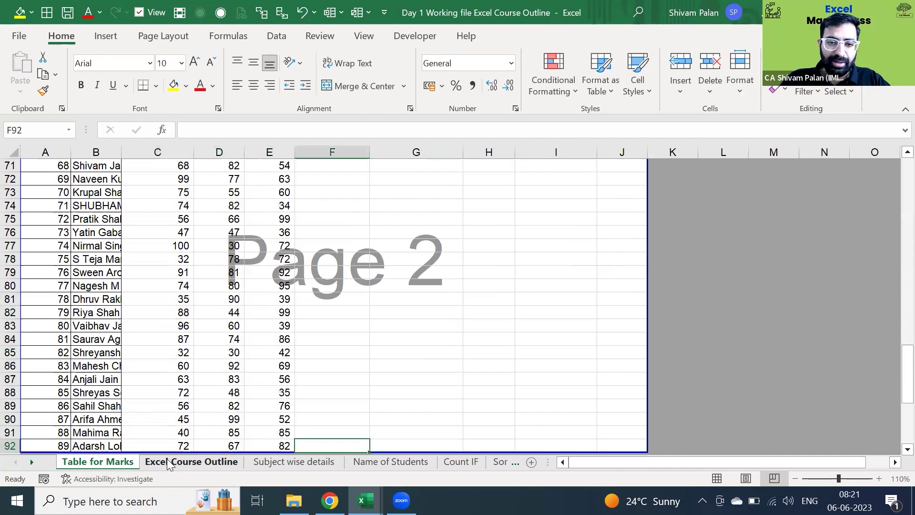
pyautogui.hotkey('ctrl', 'shift', 'Up')
pyautogui.hotkey('ctrl', 'd')
pyautogui.hotkey('ctrl', 'Up')
pyautogui.press('Right')
pyautogui.press('Down')
pyautogui.press('Left')
pyautogui.press('Down')
pyautogui.press('Left')
pyautogui.press('Down')
pyautogui.press('Down')
pyautogui.press('Down')
pyautogui.press('Down')
pyautogui.press('Down')
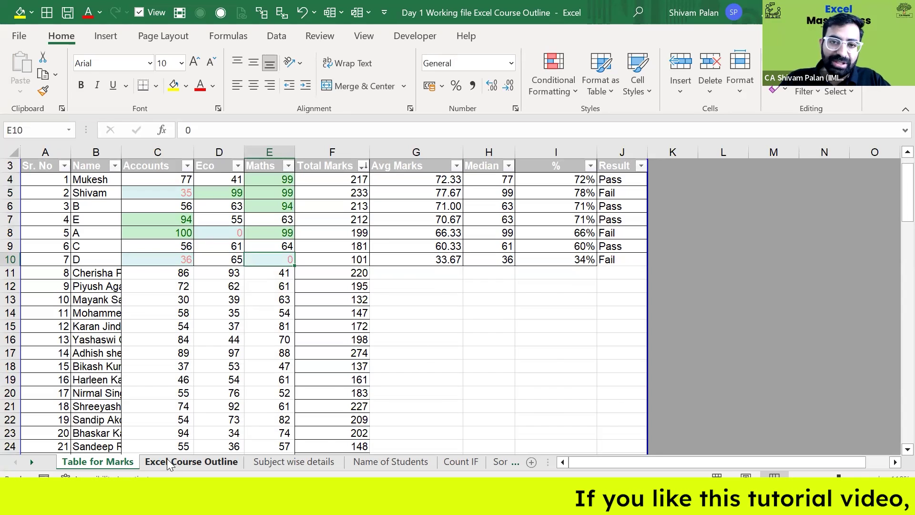
pyautogui.press('Left')
pyautogui.press('Down')
pyautogui.press('Up')
pyautogui.press('Left')
pyautogui.press('Down')
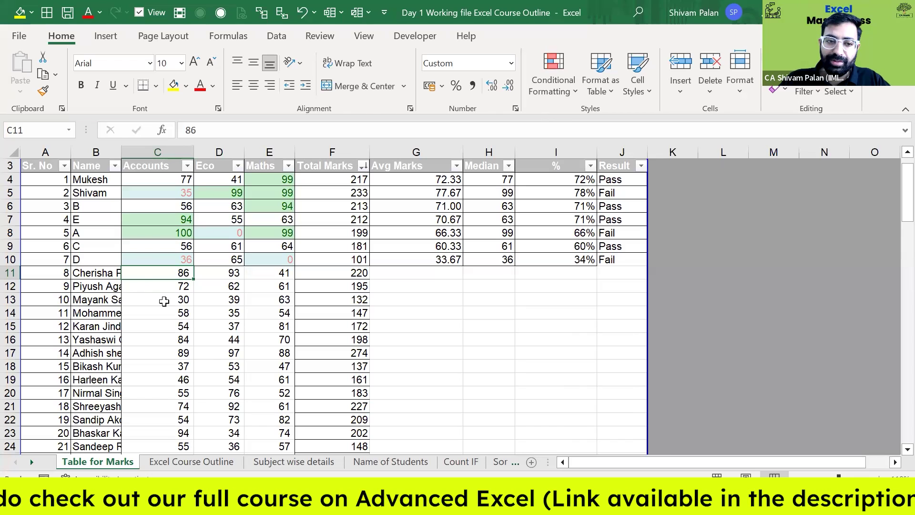
pyautogui.click(170, 257)
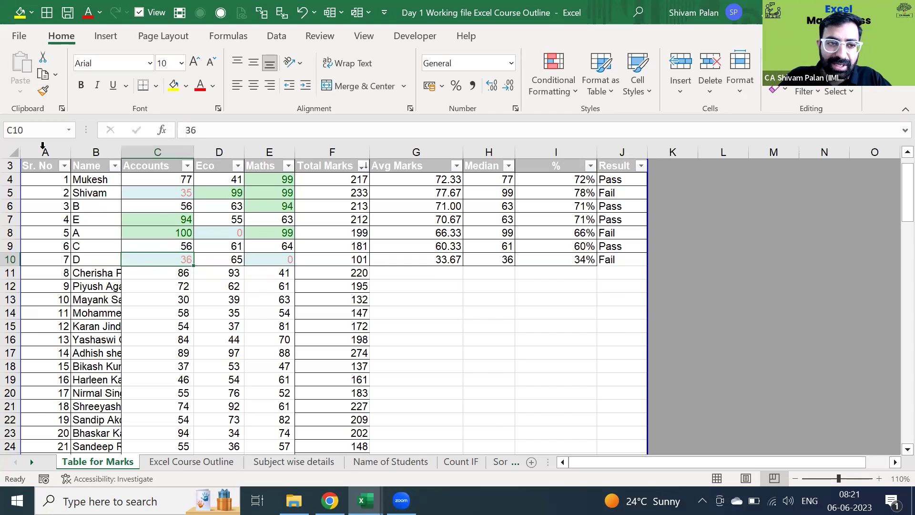
# - Copy C10's green/red formatting with Format Painter onto the new marks C11:E92
pyautogui.click(43, 91)
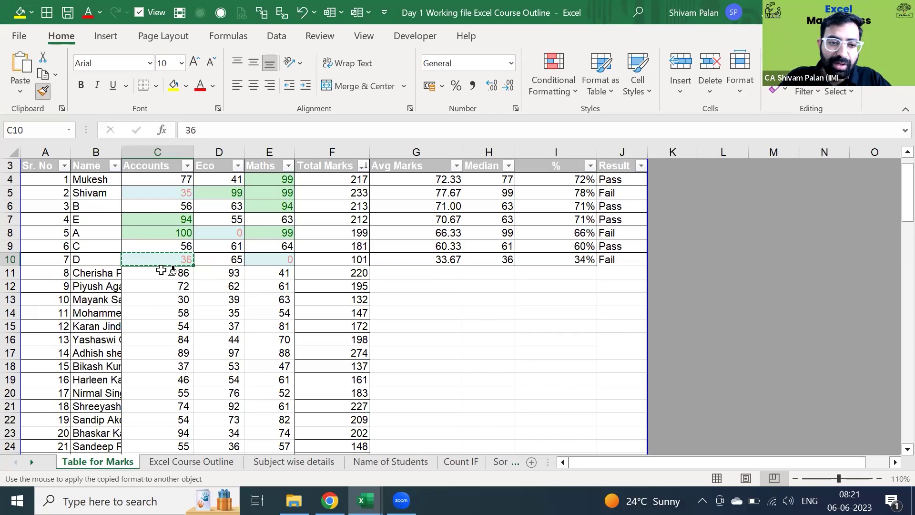
pyautogui.moveTo(178, 274); pyautogui.dragTo(227, 346)
pyautogui.moveTo(243, 458); pyautogui.dragTo(243, 463)
pyautogui.moveTo(243, 464)
pyautogui.mouseDown()
pyautogui.moveTo(246, 452)
pyautogui.moveTo(277, 455)
pyautogui.moveTo(267, 457)
pyautogui.moveTo(263, 378)
pyautogui.moveTo(269, 417)
pyautogui.mouseUp()
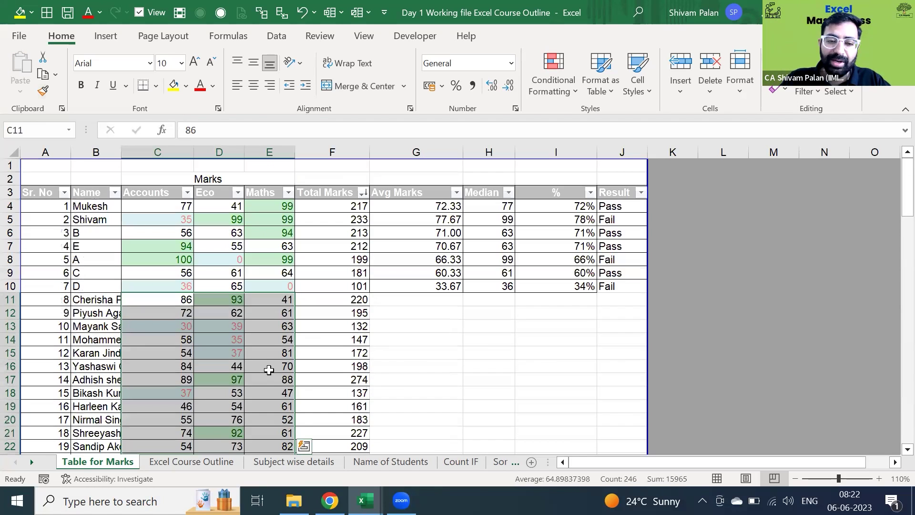
pyautogui.click(269, 370)
# - Check cell E10 and the total formula in F10, then dismiss the Home ribbon shortcuts
pyautogui.press('Up')
pyautogui.press('Up')
pyautogui.press('Up')
pyautogui.press('Up')
pyautogui.press('Up')
pyautogui.press('Up')
pyautogui.press('Down')
pyautogui.press('Up')
pyautogui.press('Right')
pyautogui.press('Left')
pyautogui.press('Right')
pyautogui.press('Left')
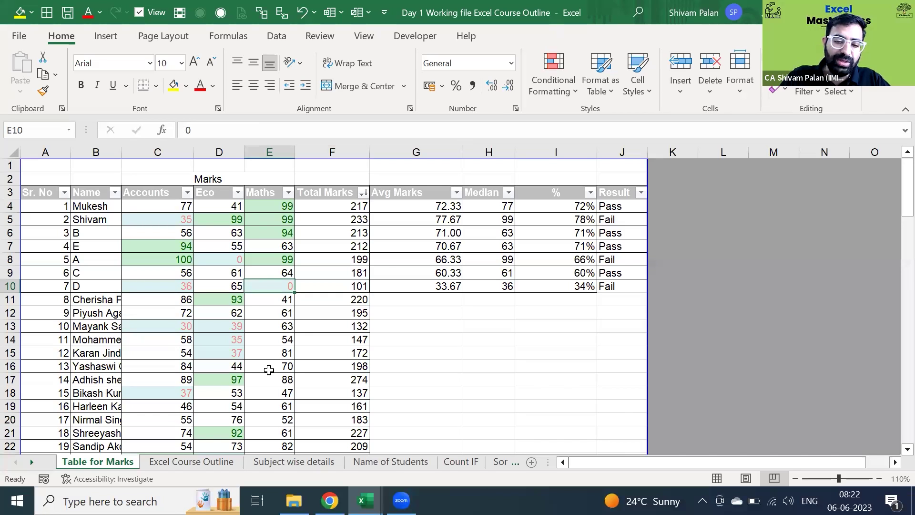
pyautogui.press('alt')
pyautogui.press('h')
pyautogui.press('Escape')
pyautogui.press('Escape')
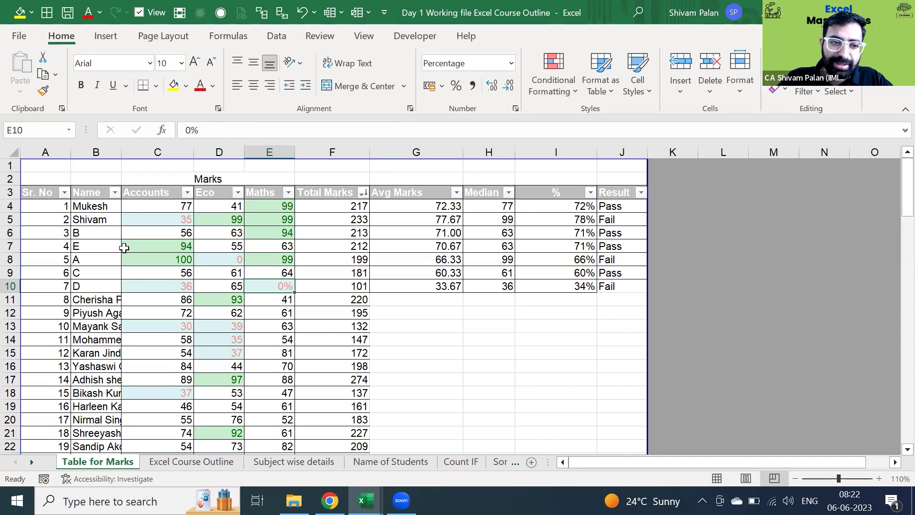
# - Select the first new student's name cell
pyautogui.click(102, 295)
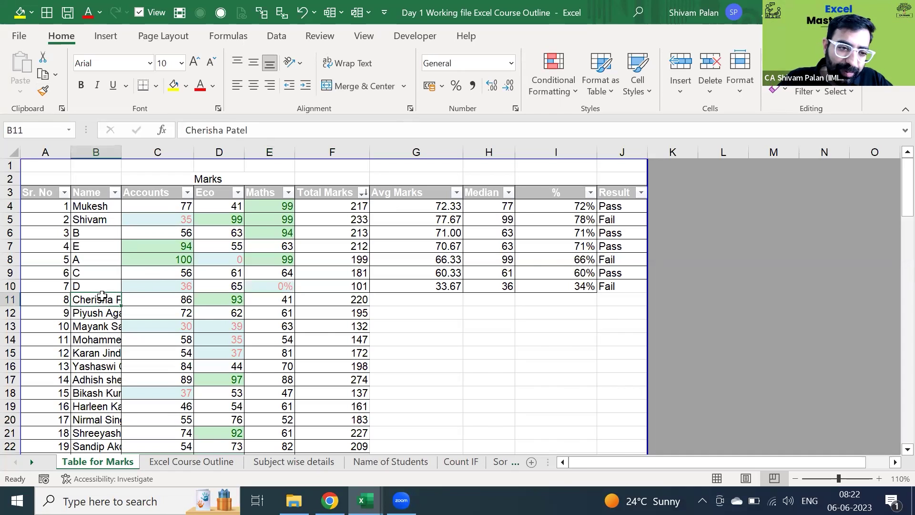
# - Select column B and try double-click auto-fit twice, undoing both attempts
pyautogui.scroll(-20, 102, 295)
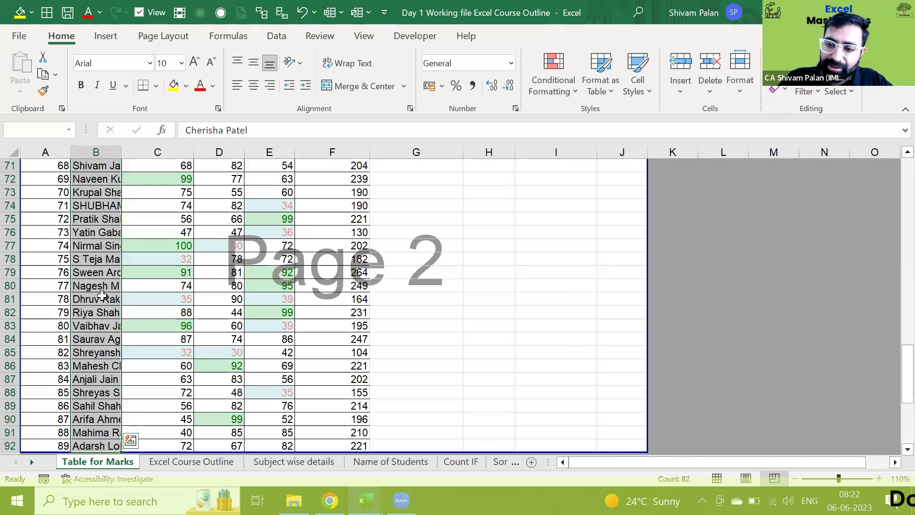
pyautogui.hotkey('ctrl', 'Up')
pyautogui.press('Up')
pyautogui.press('Up')
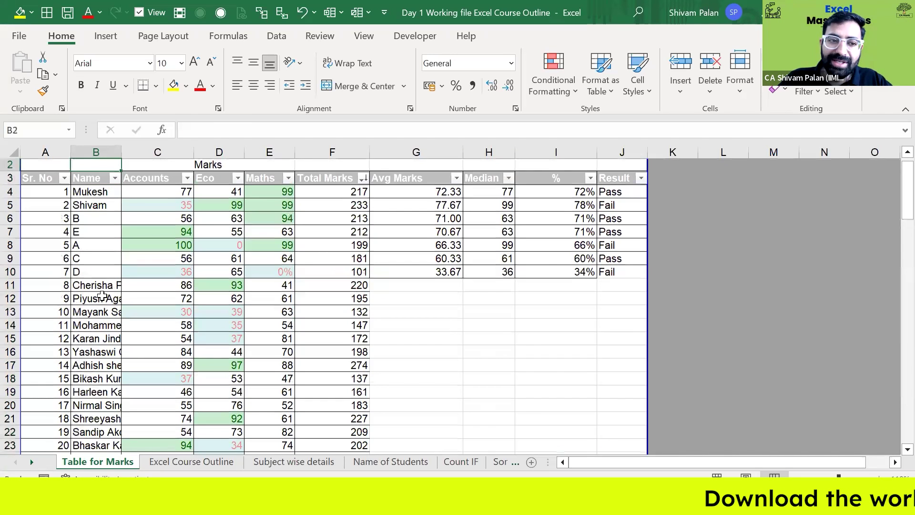
pyautogui.click(98, 152)
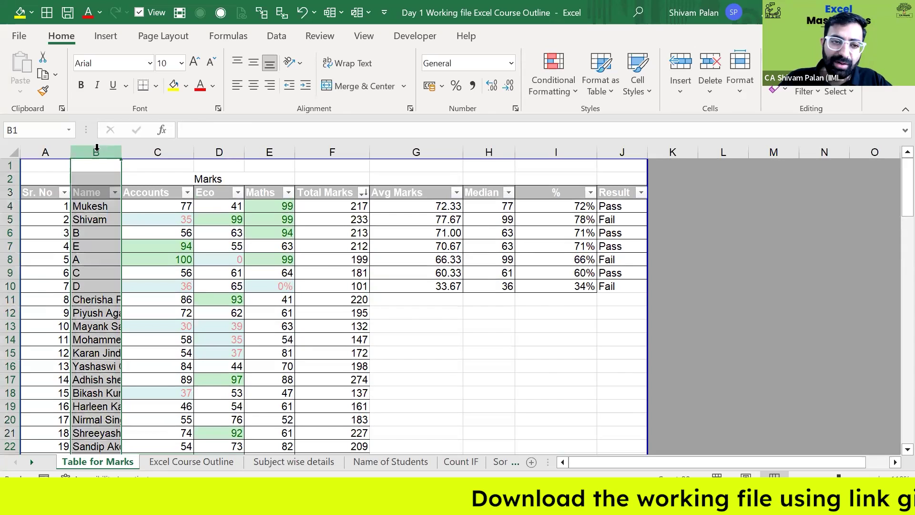
pyautogui.doubleClick(124, 150)
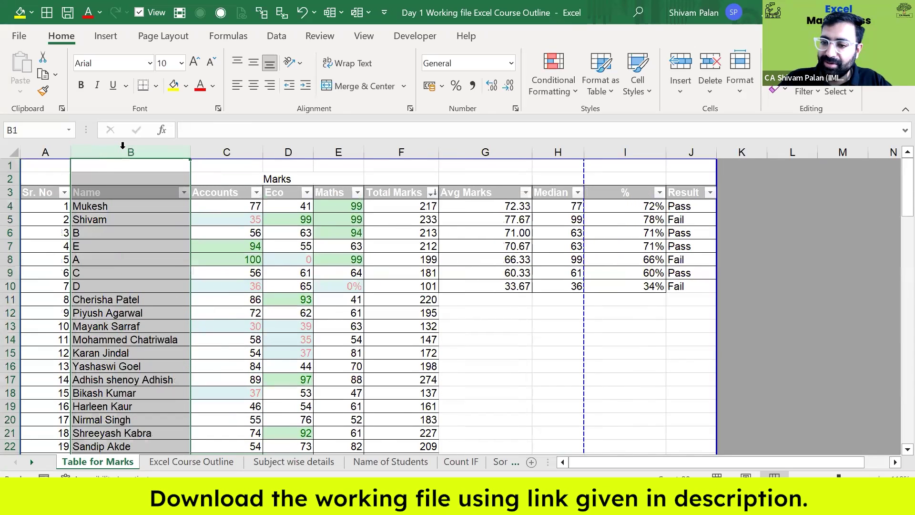
pyautogui.hotkey('ctrl', 'z')
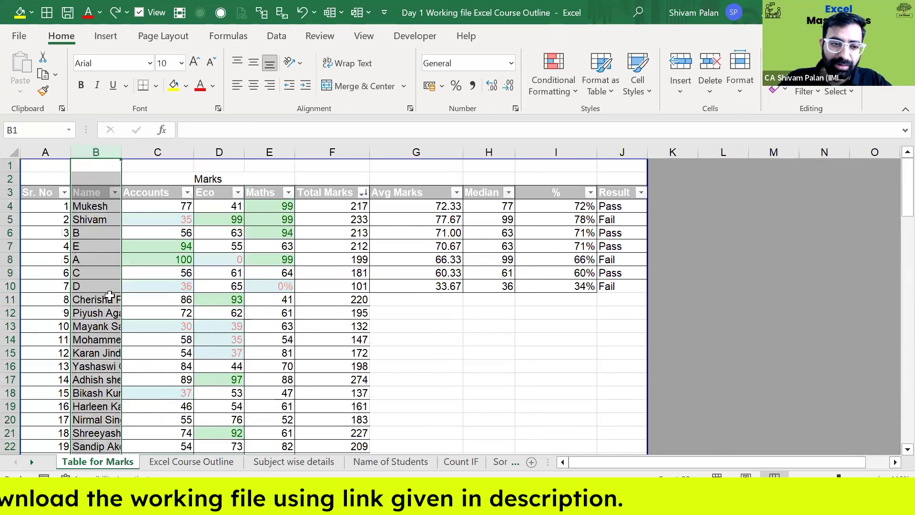
pyautogui.click(95, 299)
pyautogui.click(88, 151)
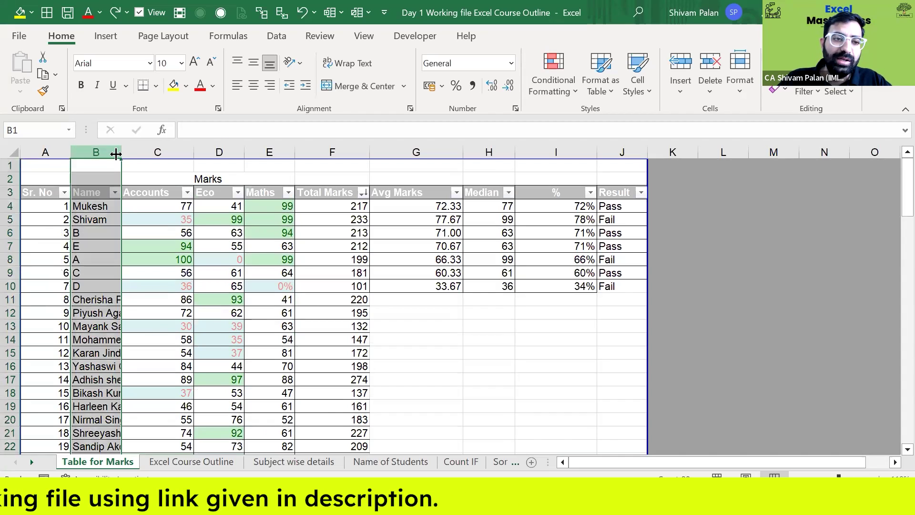
pyautogui.doubleClick(120, 152)
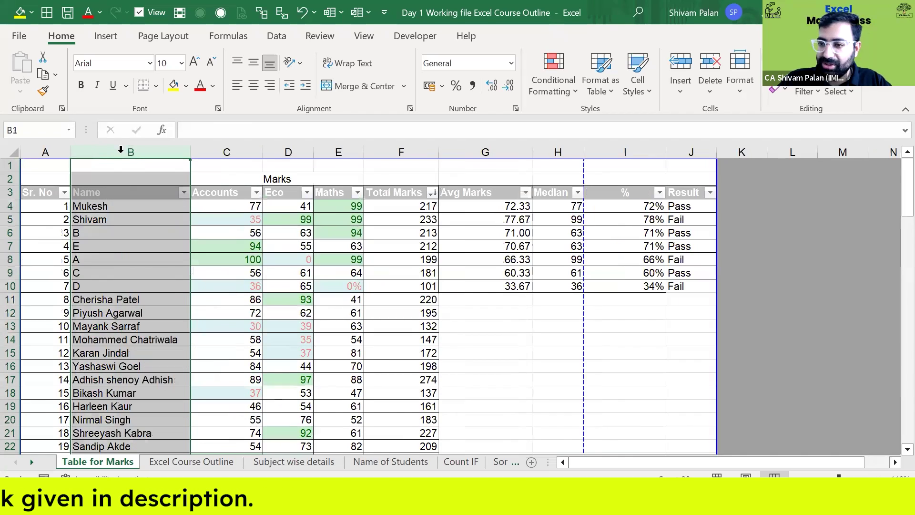
pyautogui.hotkey('ctrl', 'z')
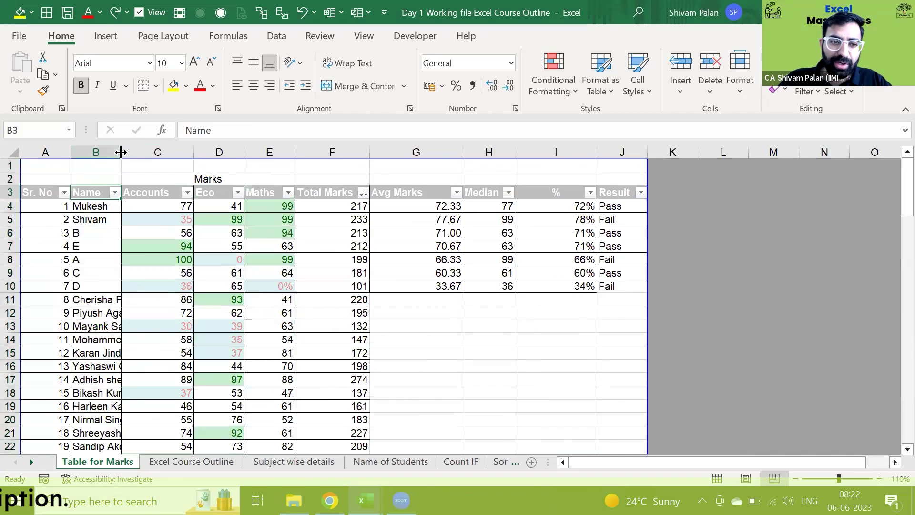
# - AutoFit the Name column width through Home > Format (Alt, H, O, I)
pyautogui.hotkey('shift', 'Return')
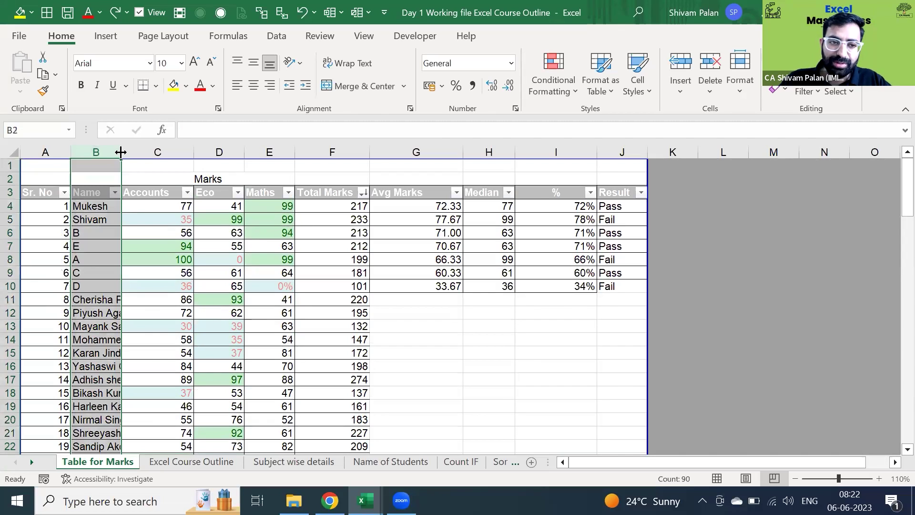
pyautogui.press('alt')
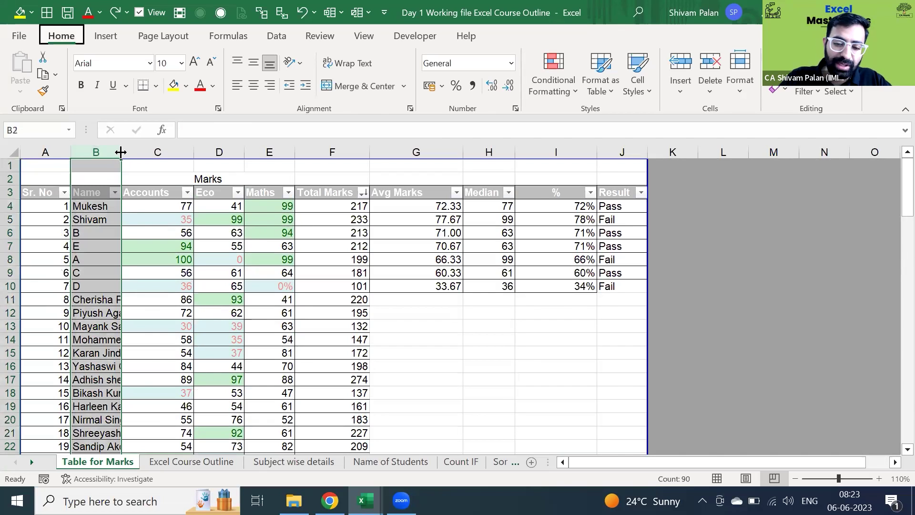
pyautogui.doubleClick(120, 152)
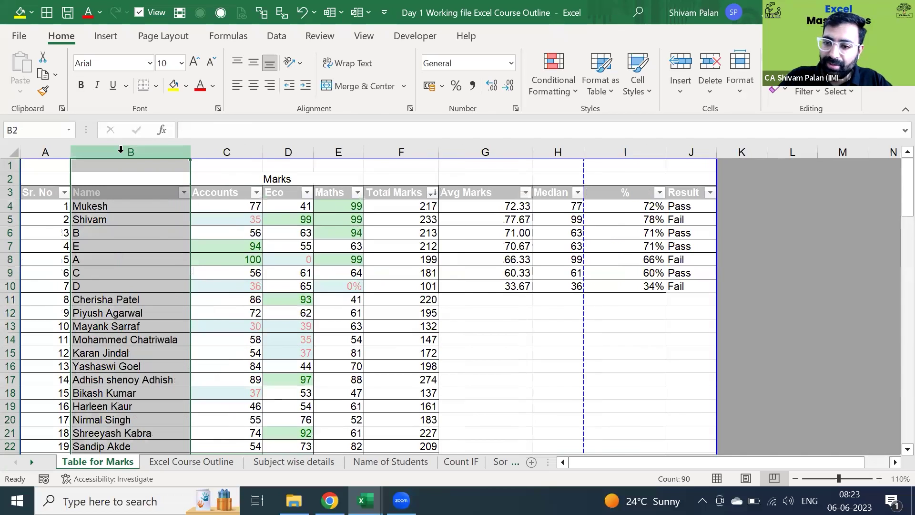
pyautogui.hotkey('ctrl', 'z')
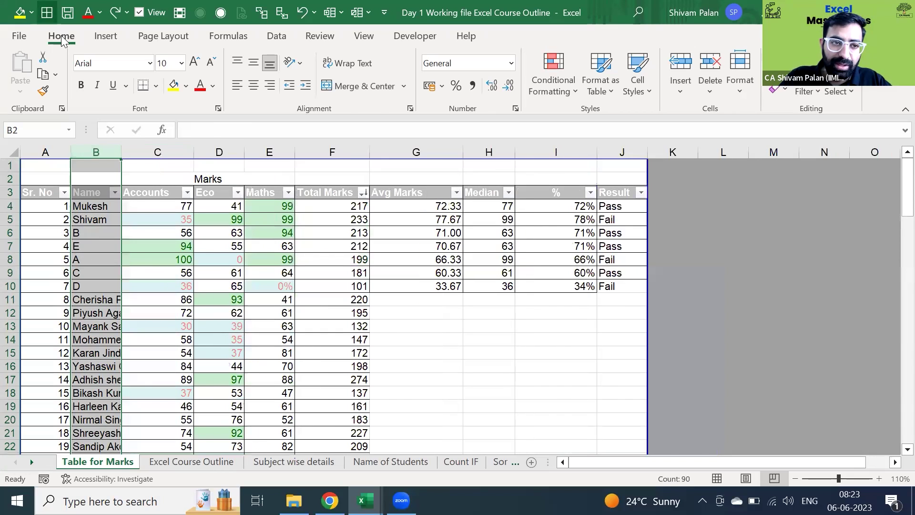
pyautogui.press('alt')
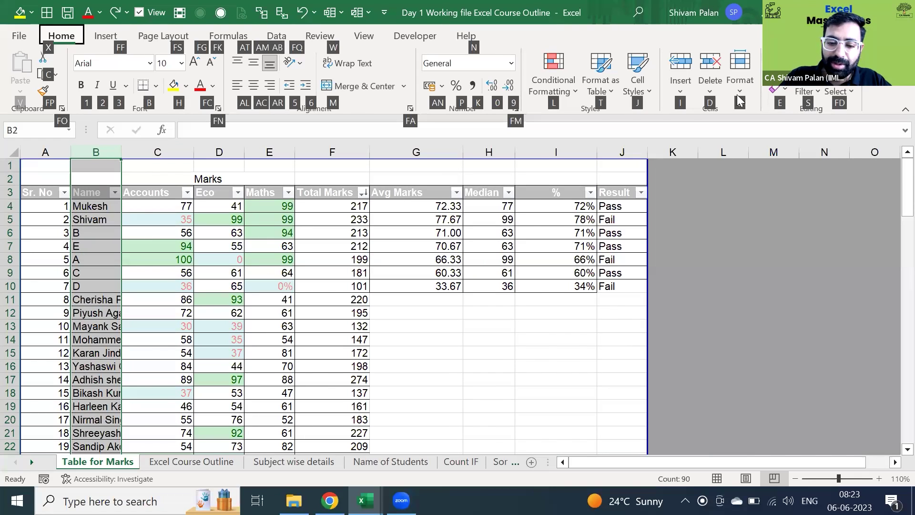
pyautogui.press('o')
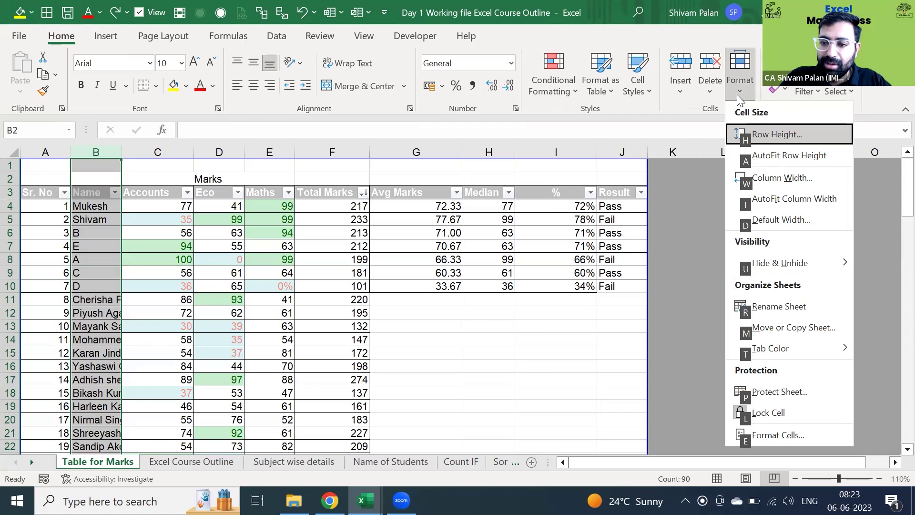
pyautogui.press('i')
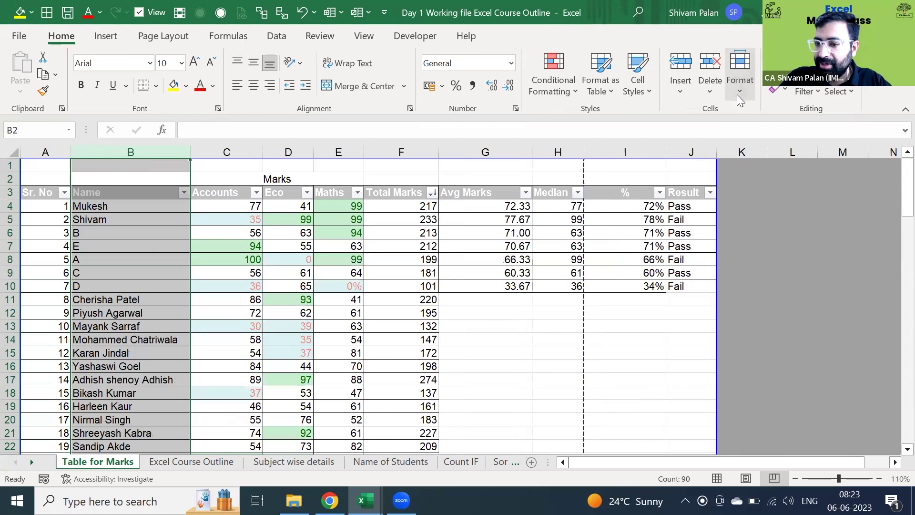
# - Fill the Avg Marks formula down G10:G92
pyautogui.click(411, 339)
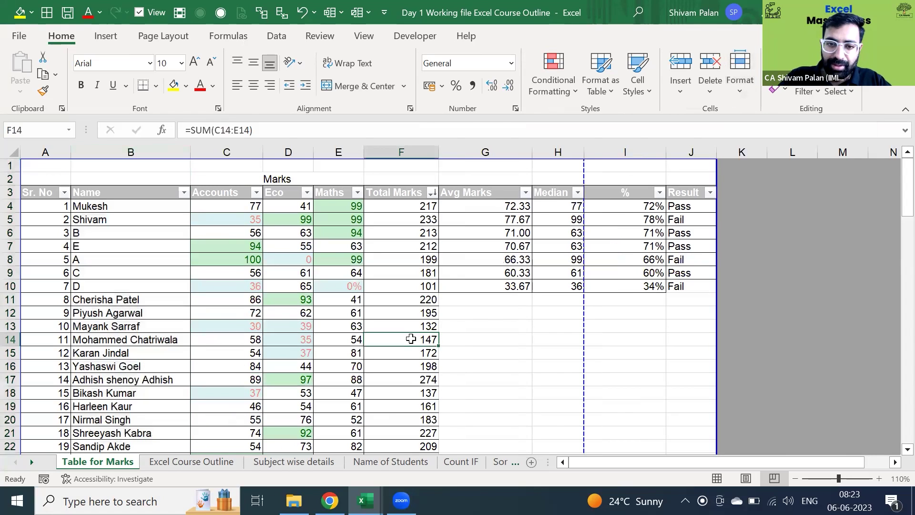
pyautogui.hotkey('ctrl', 'Down')
pyautogui.press('Right')
pyautogui.hotkey('ctrl', 'shift', 'Up')
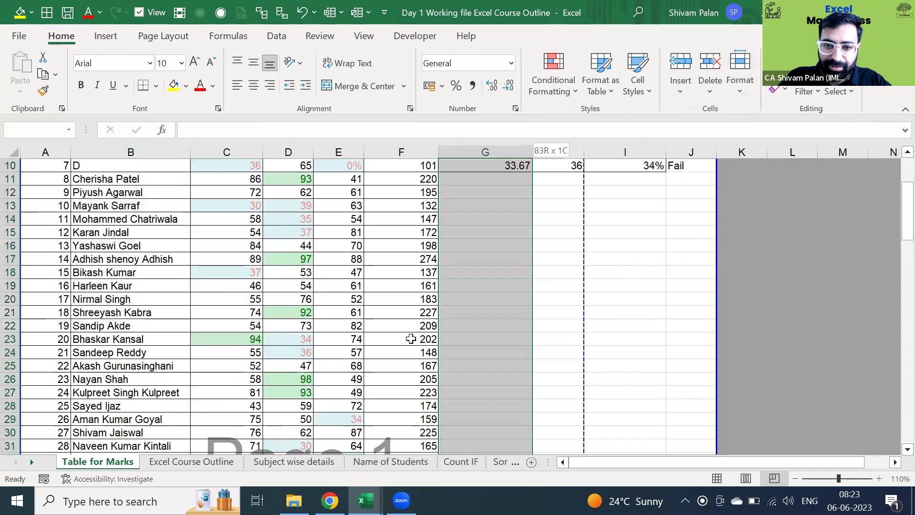
pyautogui.scroll(1, 411, 339)
pyautogui.hotkey('ctrl', 'd')
pyautogui.hotkey('ctrl', 'Up')
pyautogui.press('Down')
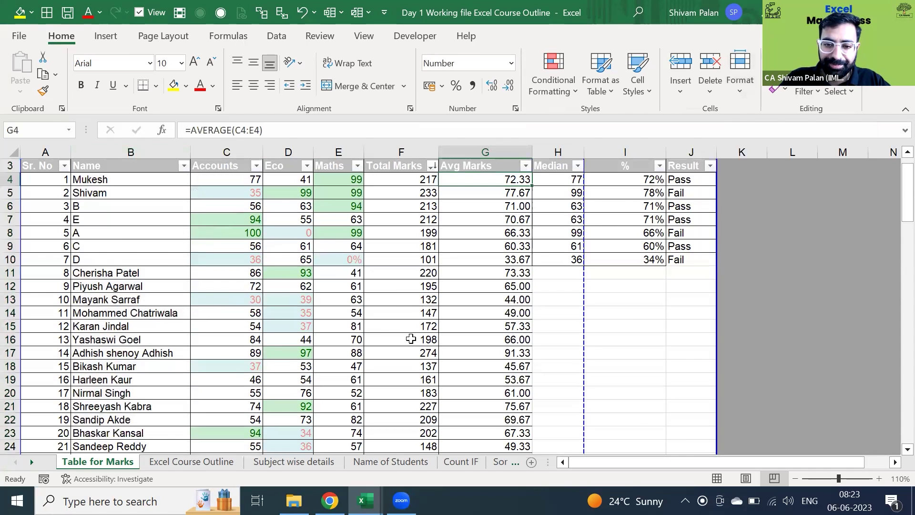
# - Fill the Median formula down H10:H92
pyautogui.hotkey('ctrl', 'Down')
pyautogui.press('Right')
pyautogui.hotkey('ctrl', 'shift', 'Up')
pyautogui.hotkey('ctrl', 'd')
pyautogui.hotkey('ctrl', 'Up')
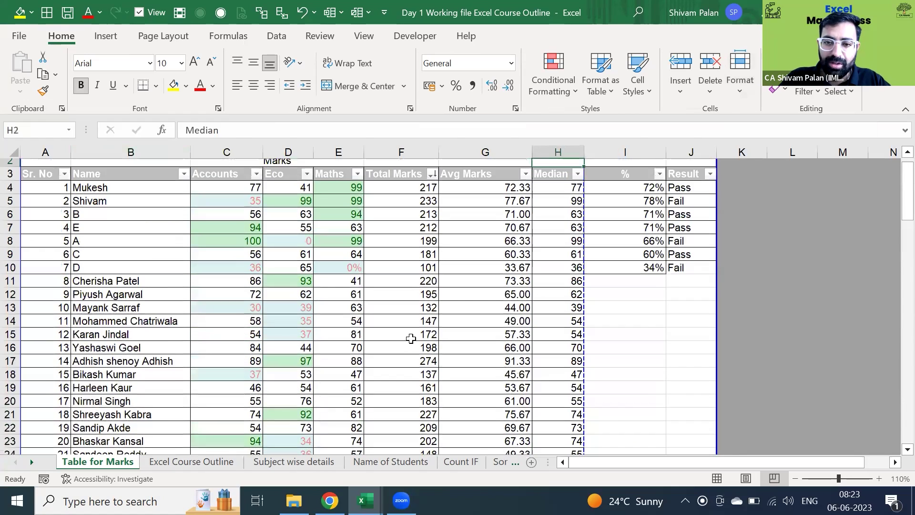
pyautogui.press('Down')
# - Fill the percentage formula down I10:I92 and check the column's bottom
pyautogui.hotkey('ctrl', 'Down')
pyautogui.press('Right')
pyautogui.hotkey('ctrl', 'shift', 'Up')
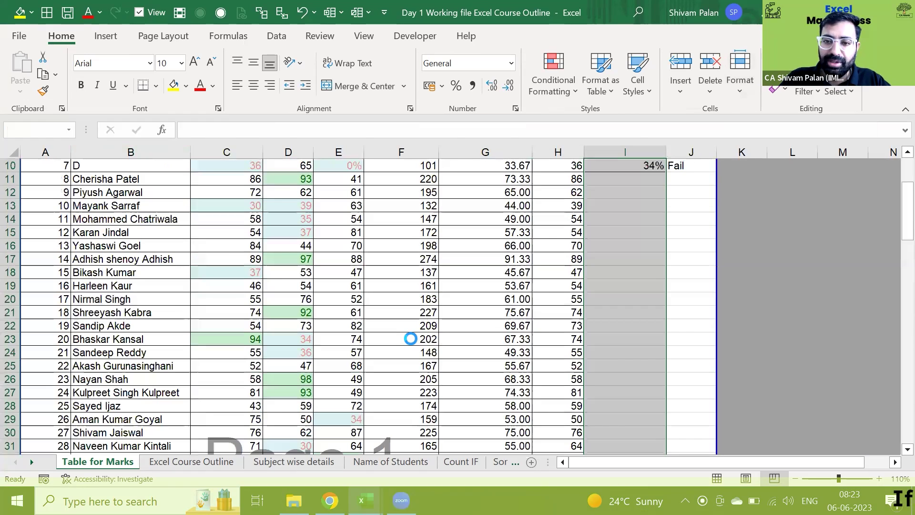
pyautogui.hotkey('ctrl', 'd')
pyautogui.hotkey('ctrl', 'Up')
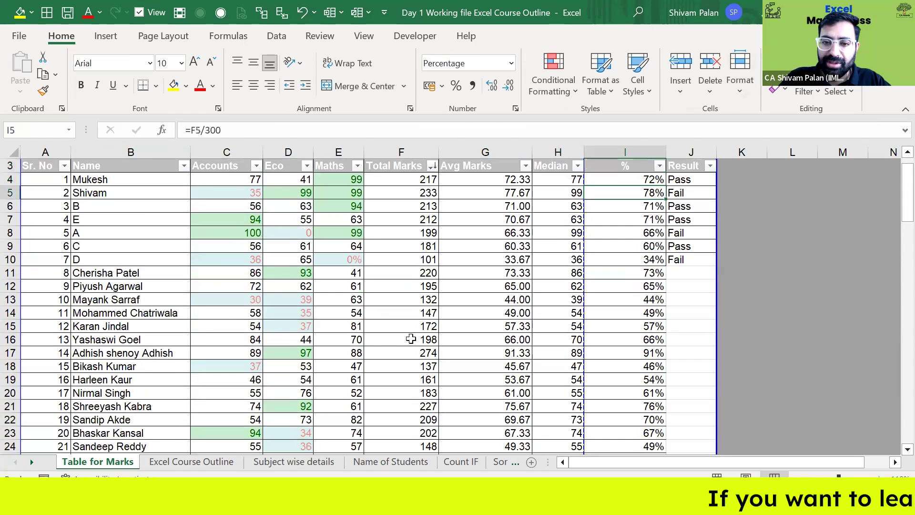
pyautogui.hotkey('ctrl', 'Down')
# - Fill the Pass/Fail Result formula down J10:J92, then inspect the % and average formulas
pyautogui.press('Right')
pyautogui.hotkey('ctrl', 'shift', 'Up')
pyautogui.hotkey('ctrl', 'd')
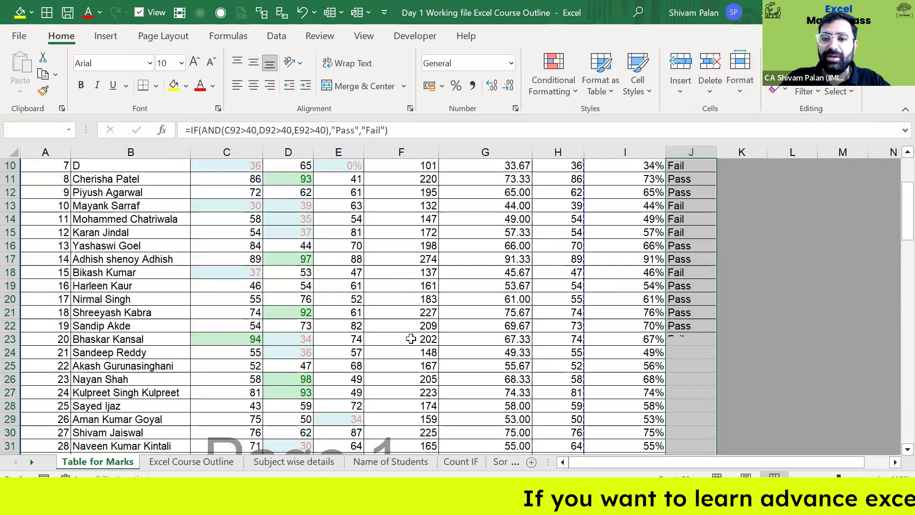
pyautogui.hotkey('ctrl', 'Up')
pyautogui.press('Left')
pyautogui.press('Down')
pyautogui.press('Down')
pyautogui.press('Down')
pyautogui.press('Left')
pyautogui.press('Left')
pyautogui.press('Right')
pyautogui.press('Right')
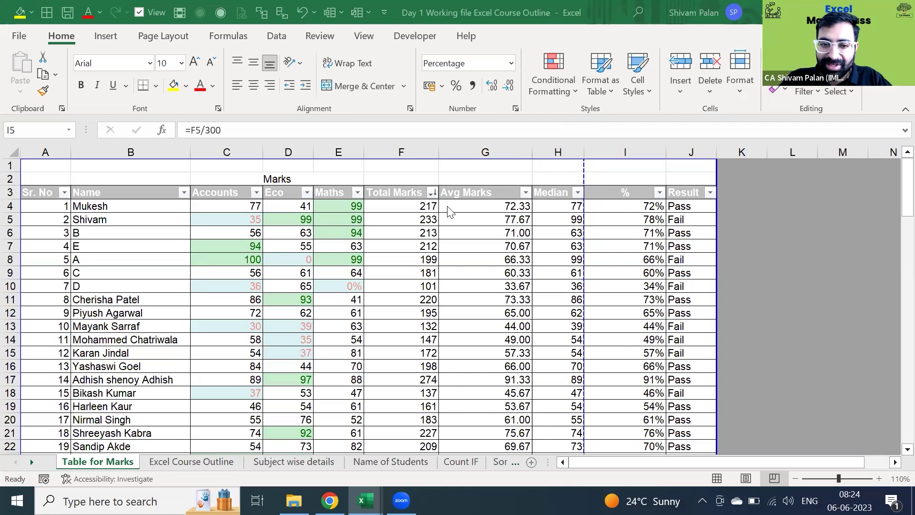
# - Test-change the first student's Maths mark in E4 to 145 and check the updated average
pyautogui.click(321, 208)
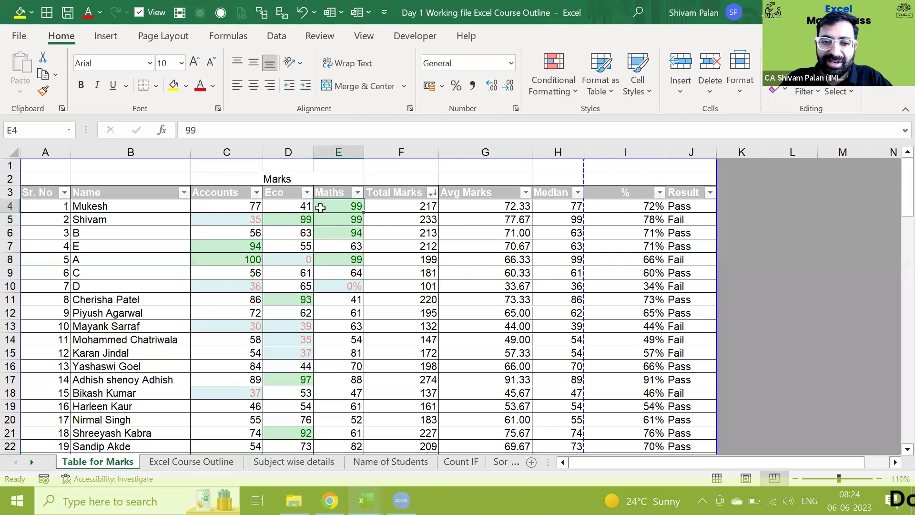
pyautogui.hotkey('shift', 'Left')
pyautogui.hotkey('shift', 'Left')
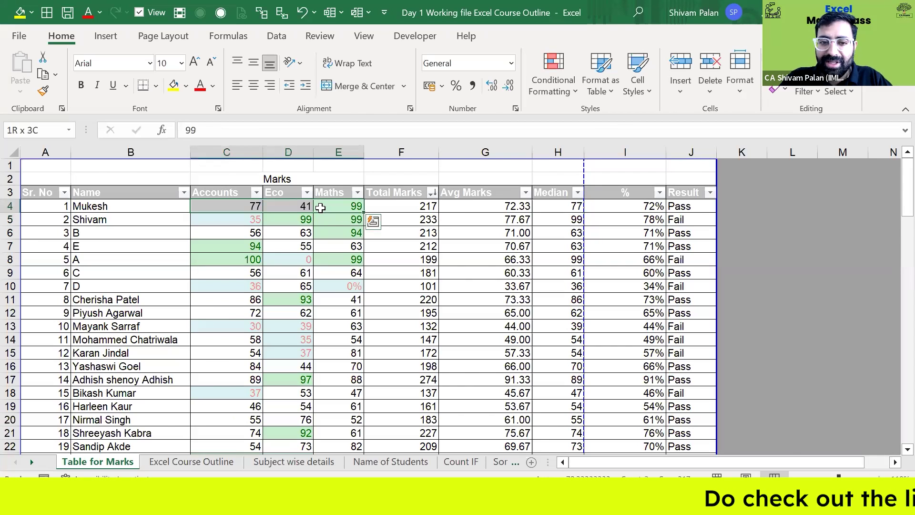
pyautogui.doubleClick(321, 208)
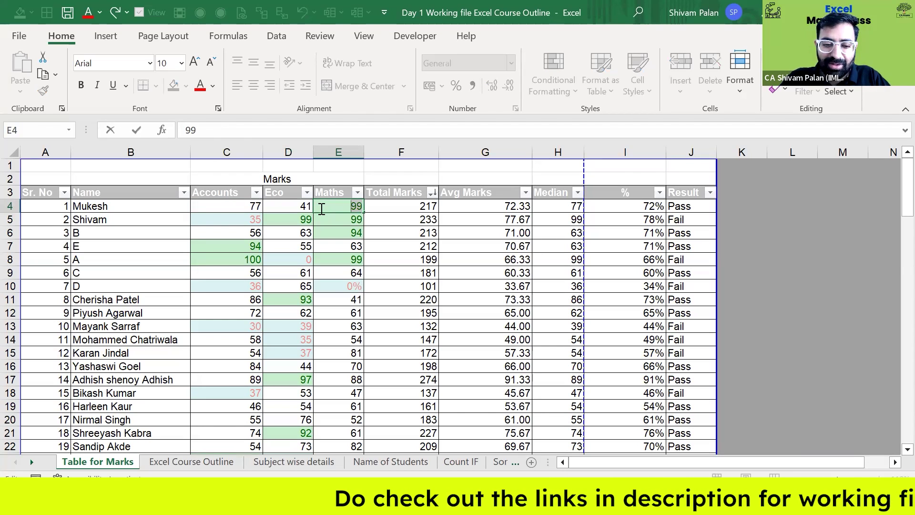
pyautogui.write('145')
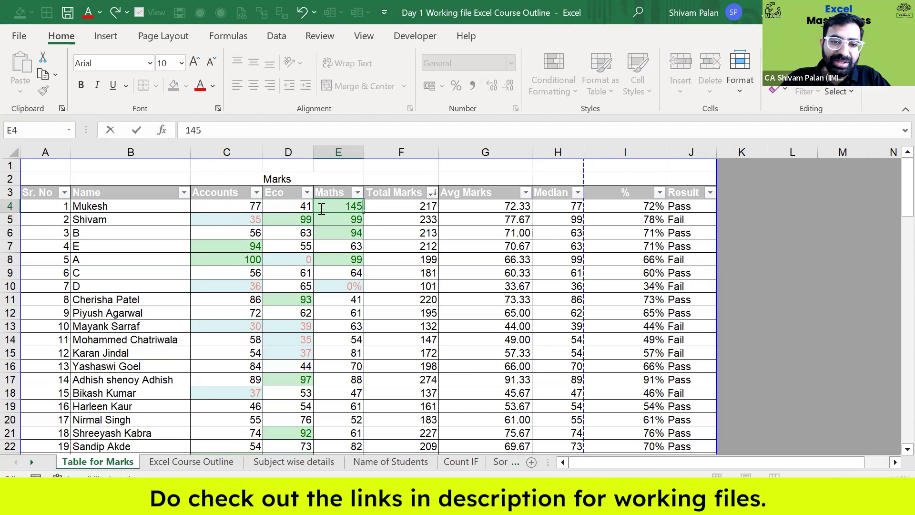
pyautogui.press('Return')
pyautogui.press('Up')
pyautogui.press('Right')
pyautogui.press('Right')
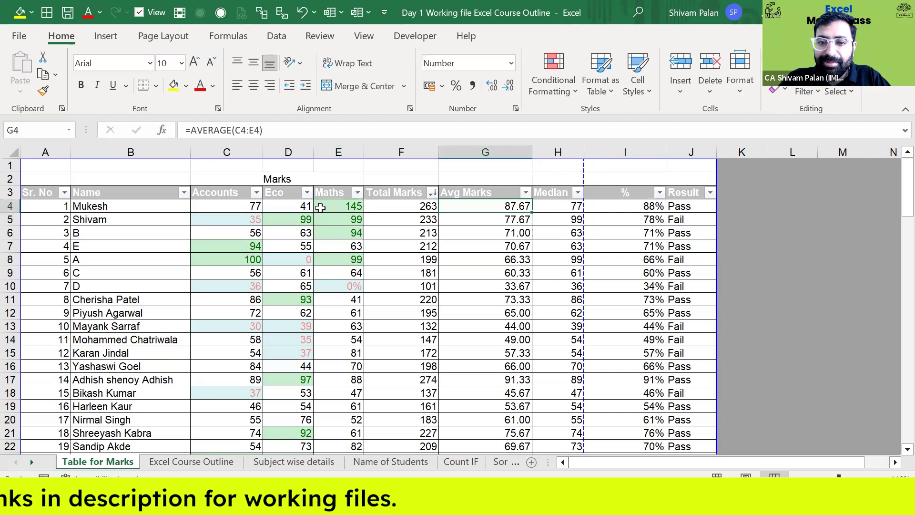
pyautogui.press('Right')
pyautogui.press('Right')
# - Try I4's percentage formula as =F4/350, then undo the edits to restore Maths mark 99
pyautogui.press('F2')
pyautogui.press('Left')
pyautogui.press('BackSpace')
pyautogui.write('5')
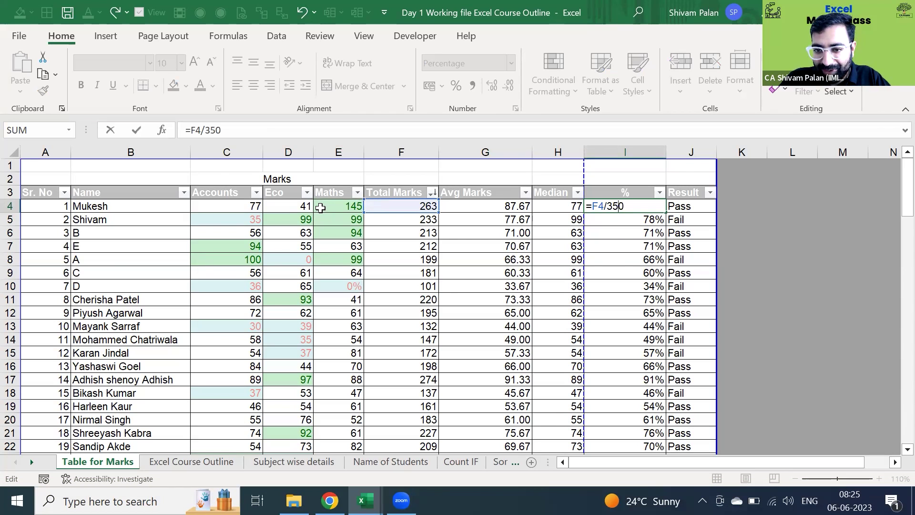
pyautogui.press('Return')
pyautogui.press('Up')
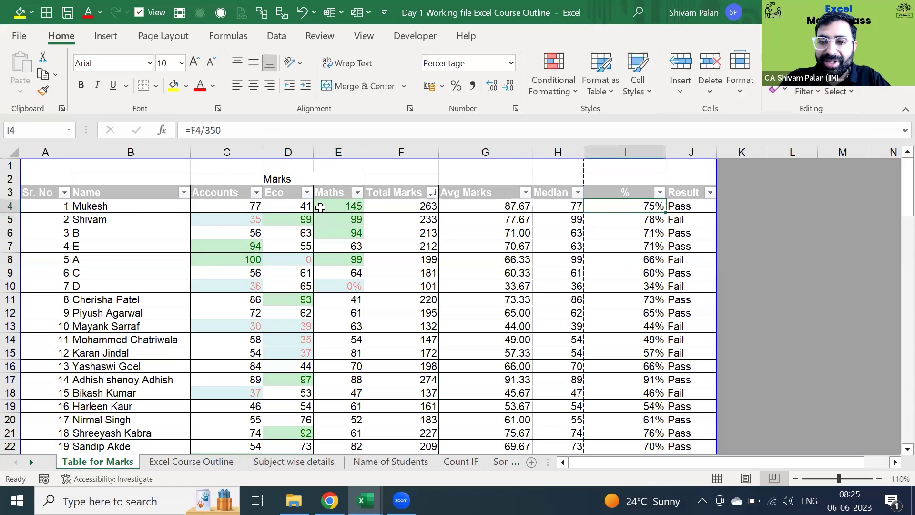
pyautogui.press('Left')
pyautogui.press('Left')
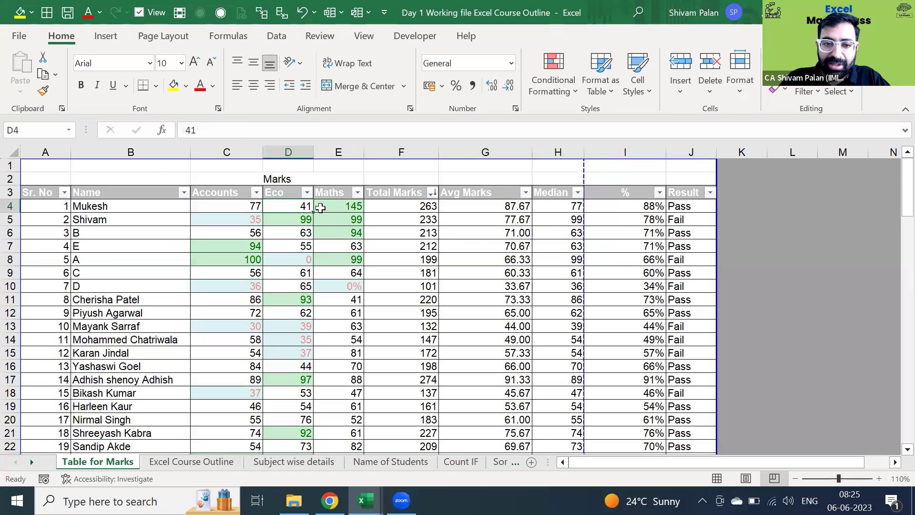
pyautogui.hotkey('ctrl', 'z')
pyautogui.hotkey('ctrl', 'z')
pyautogui.hotkey('ctrl', 'z')
pyautogui.hotkey('ctrl', 'z')
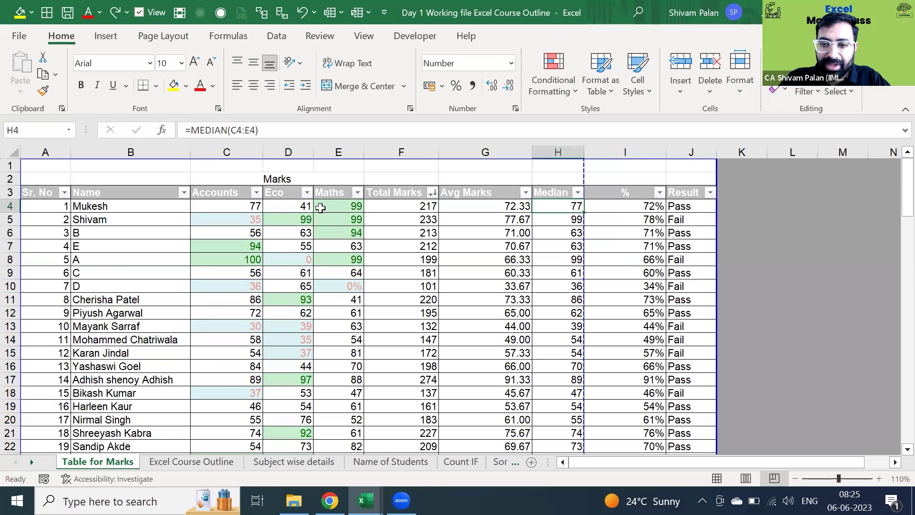
pyautogui.hotkey('ctrl', 'z')
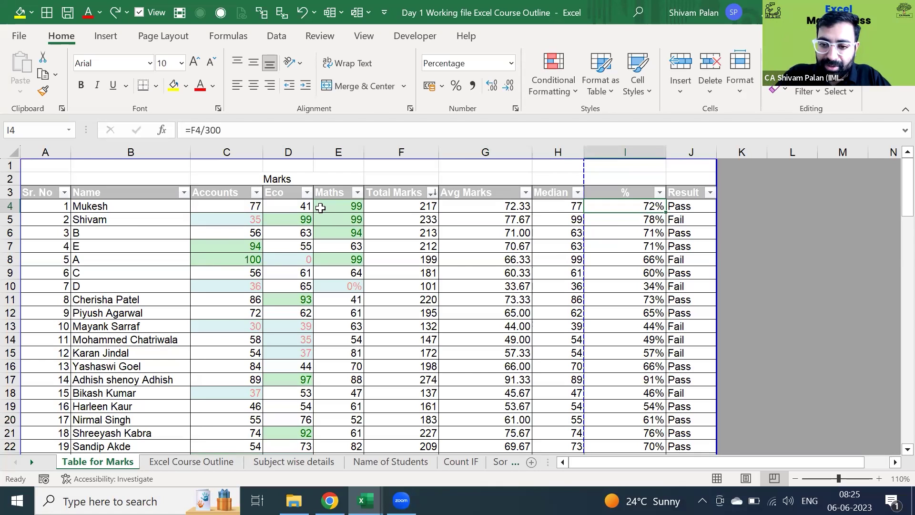
# - Check the table's extent from top to last row, then open the print preview
pyautogui.hotkey('ctrl', 'Down')
pyautogui.hotkey('ctrl', 'Up')
pyautogui.press('Right')
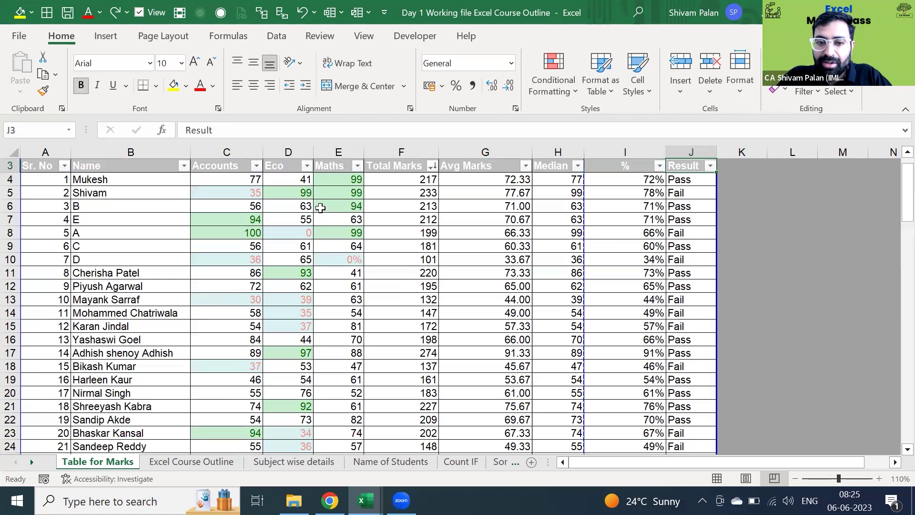
pyautogui.scroll(1, 321, 208)
pyautogui.press('Down')
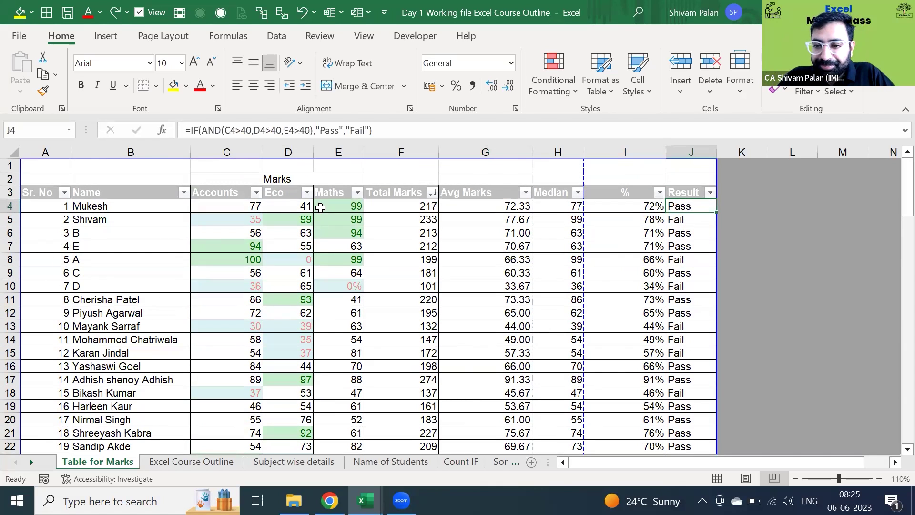
pyautogui.press('Up')
pyautogui.hotkey('ctrl', 'Left')
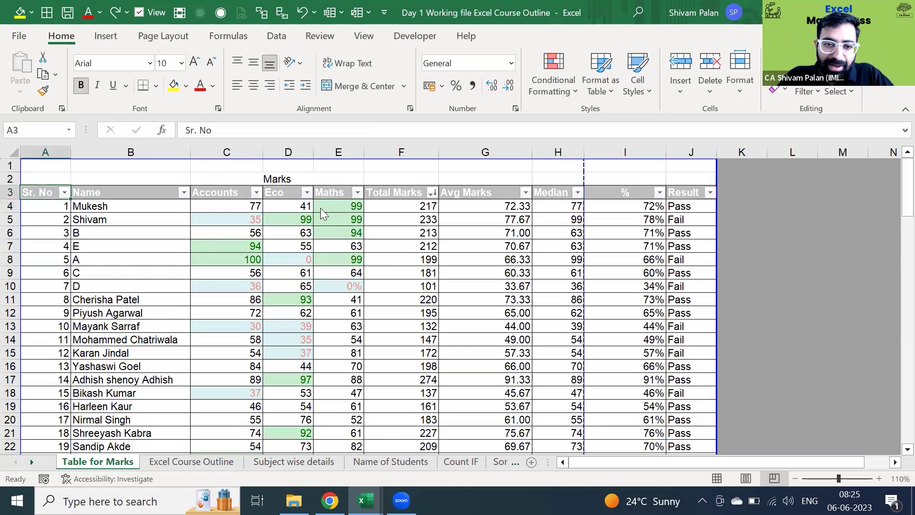
pyautogui.hotkey('ctrl', 'p')
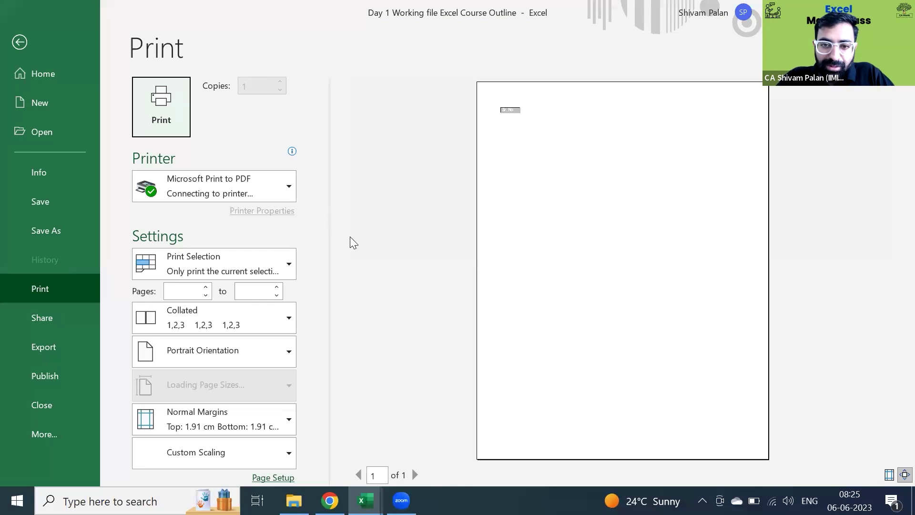
# - Print the whole active sheet instead of the selection and page through the preview
pyautogui.click(234, 270)
pyautogui.click(230, 294)
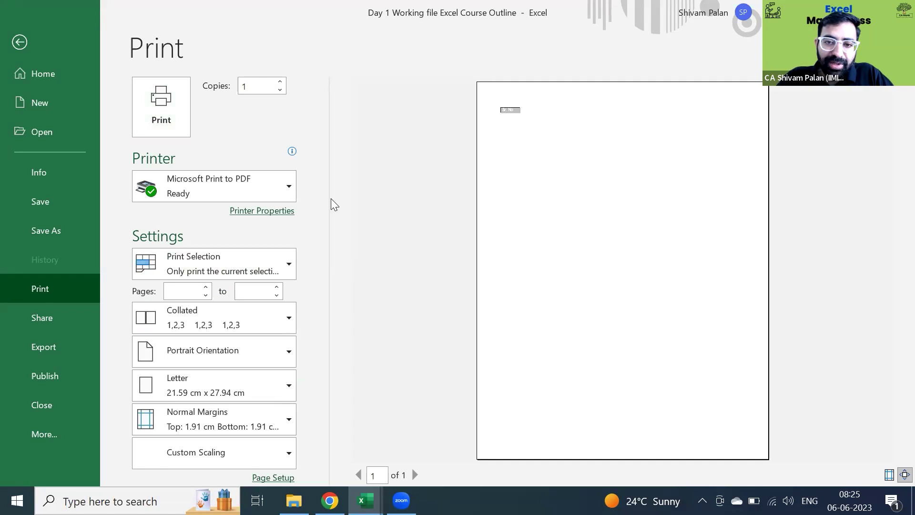
pyautogui.scroll(-2, 580, 293)
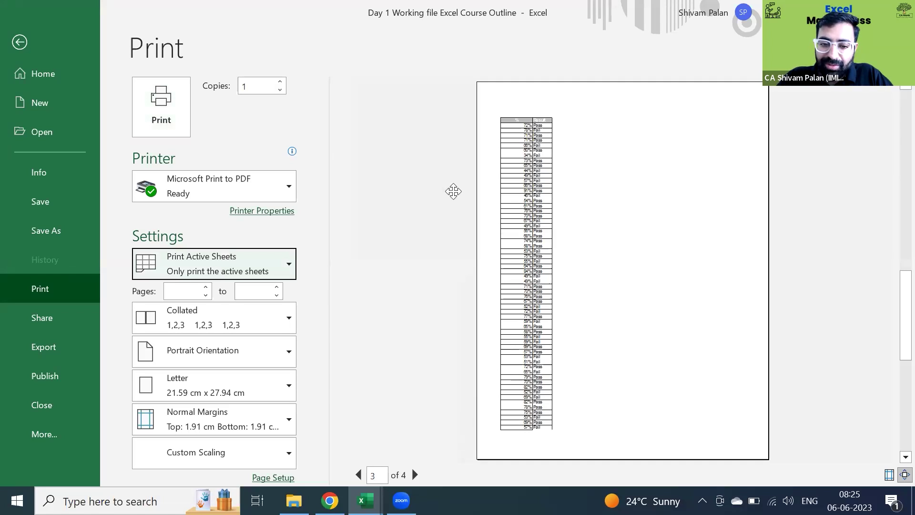
pyautogui.click(415, 474)
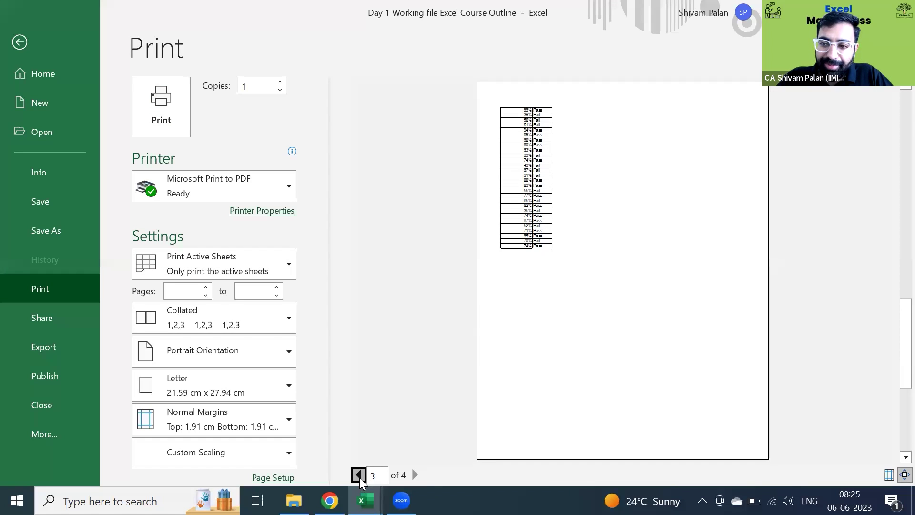
pyautogui.click(359, 475)
pyautogui.click(359, 475)
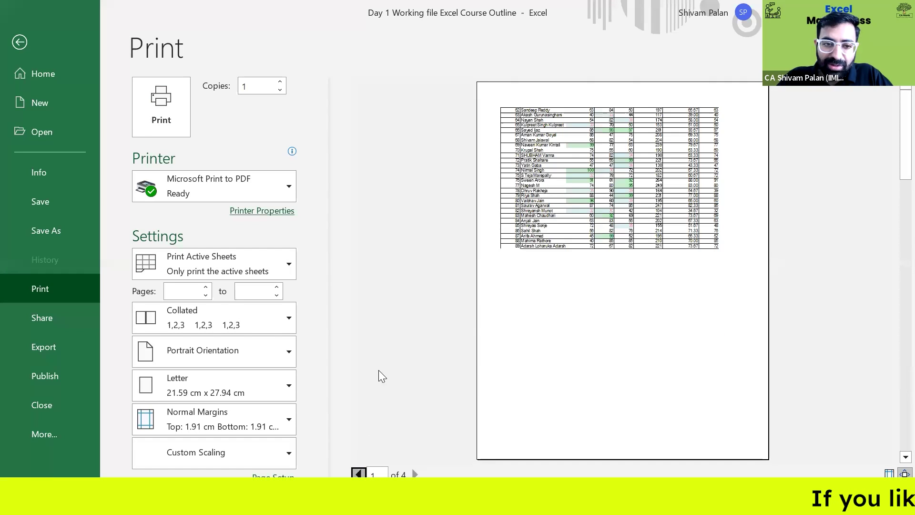
pyautogui.click(358, 475)
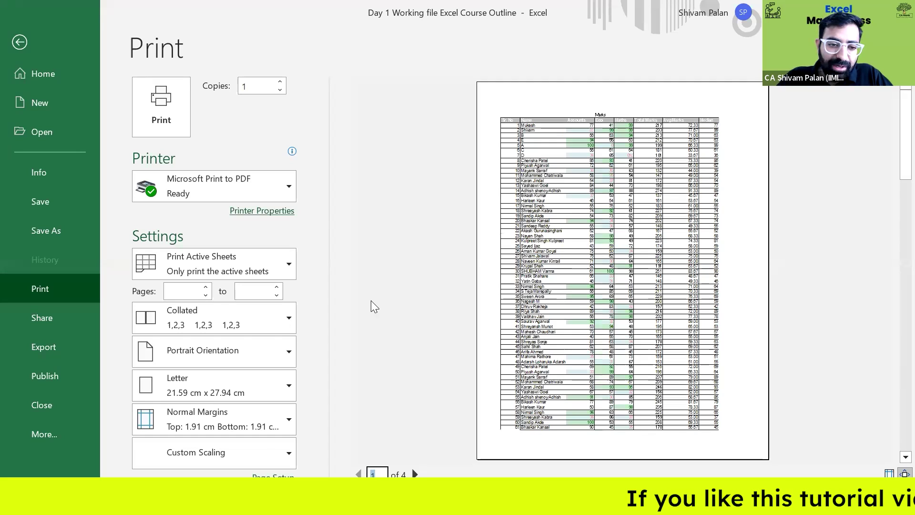
# - Scale to Fit All Columns on One Page, check page 2, and leave the preview
pyautogui.click(248, 458)
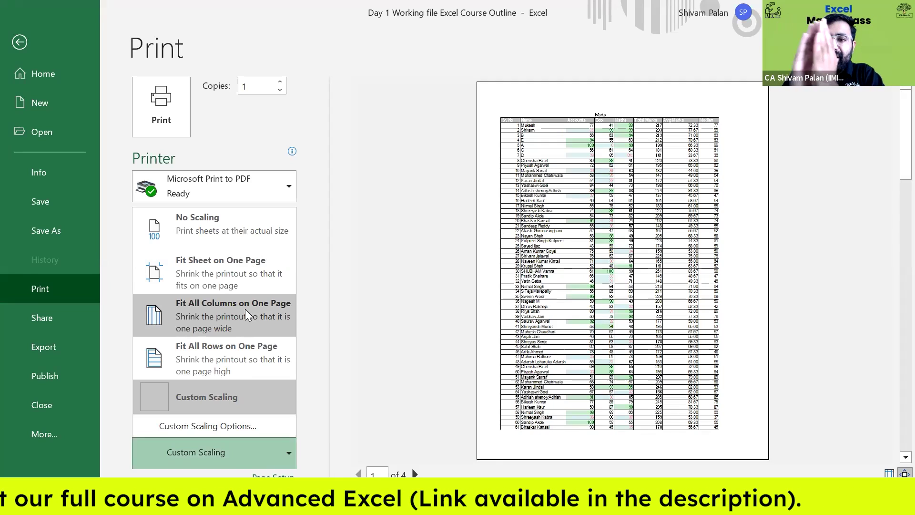
pyautogui.press('Escape')
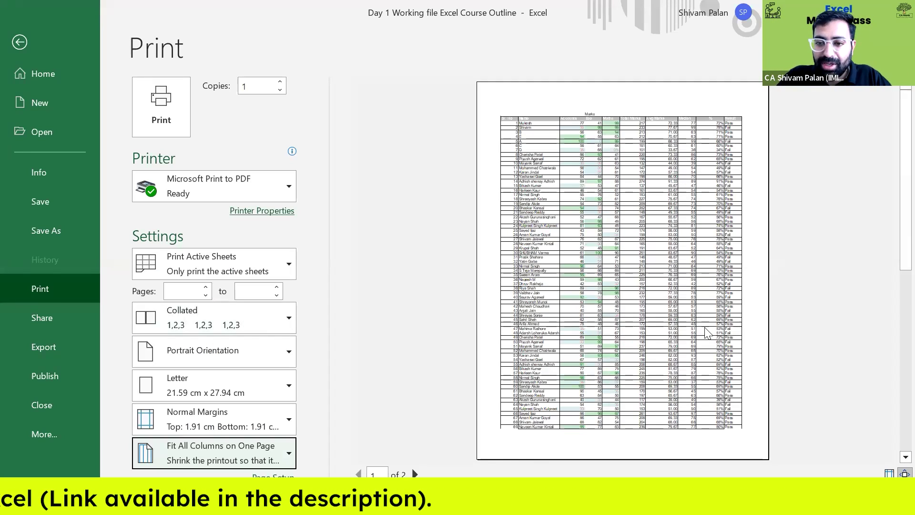
pyautogui.click(415, 474)
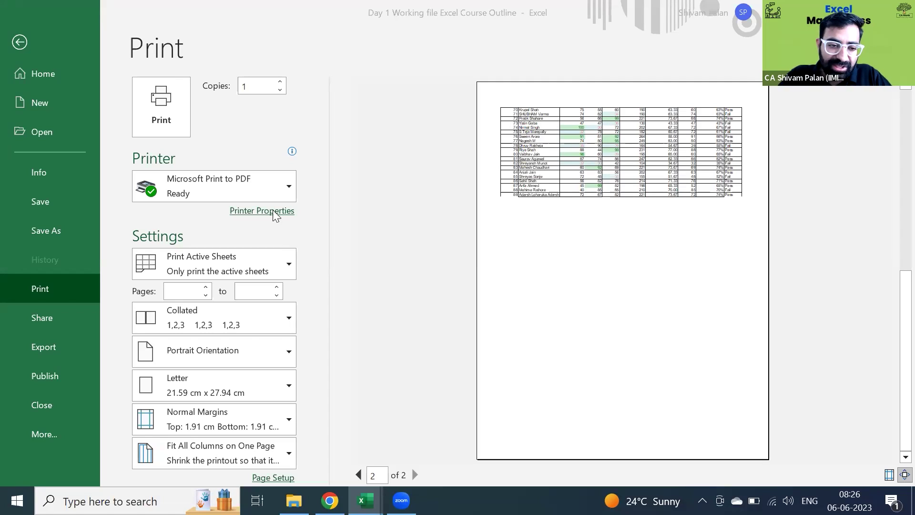
pyautogui.click(20, 42)
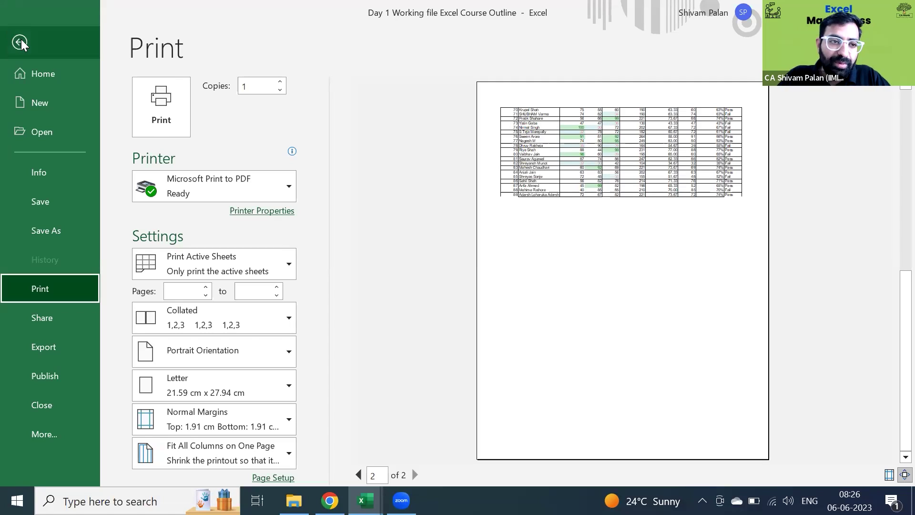
# - Return to the worksheet and settle on the Name header cell
pyautogui.click(213, 217)
pyautogui.press('Up')
pyautogui.press('Up')
pyautogui.press('Left')
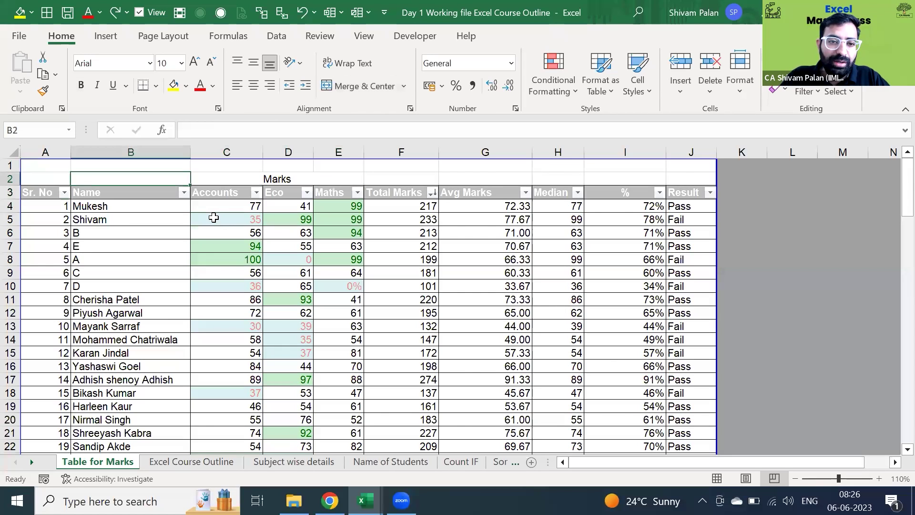
pyautogui.press('Left')
pyautogui.press('Right')
pyautogui.press('Left')
pyautogui.press('Right')
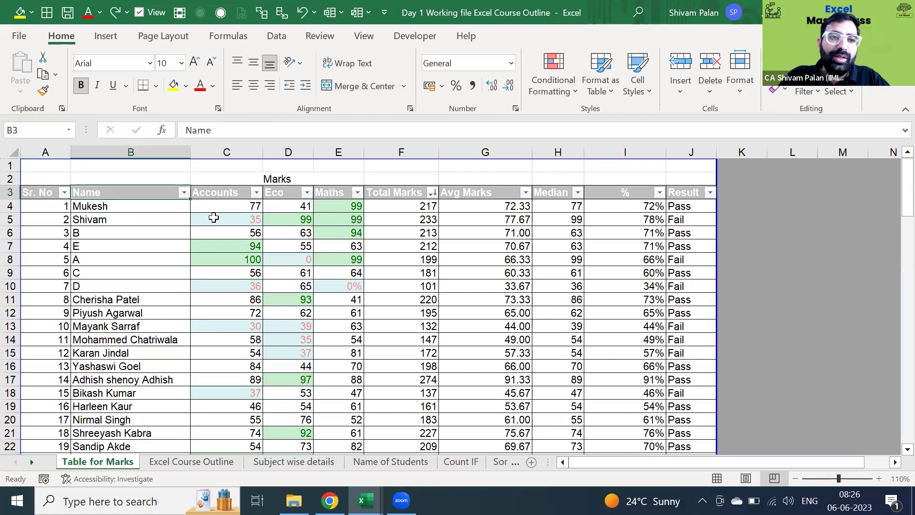
# - Set rows $1:$3 as Print Titles repeating at the top of each page
pyautogui.click(168, 41)
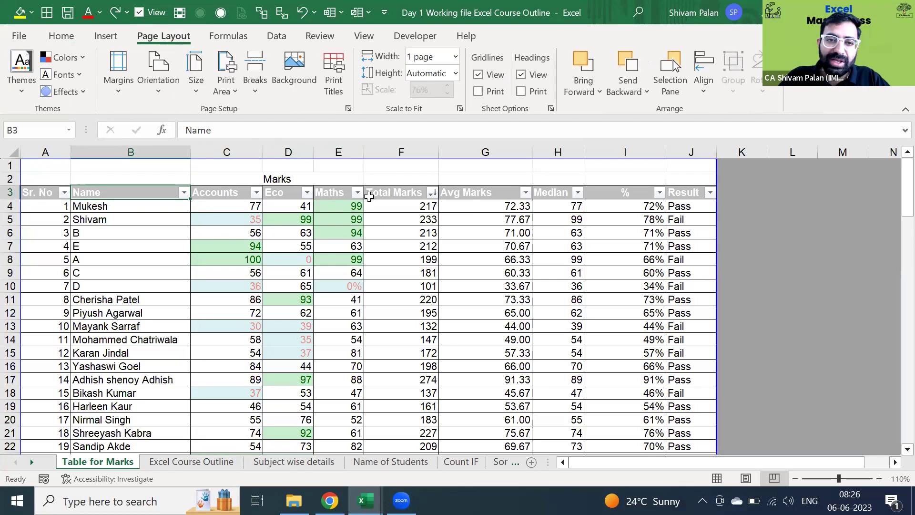
pyautogui.click(337, 88)
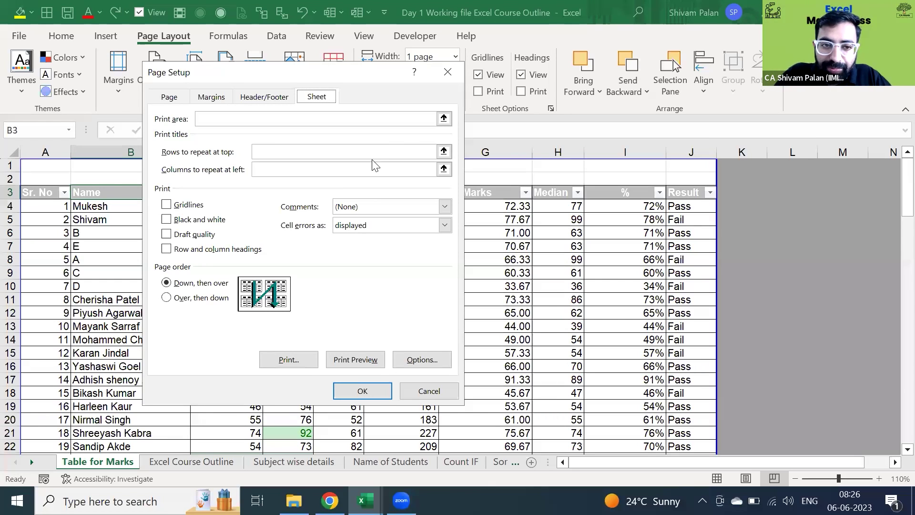
pyautogui.click(443, 152)
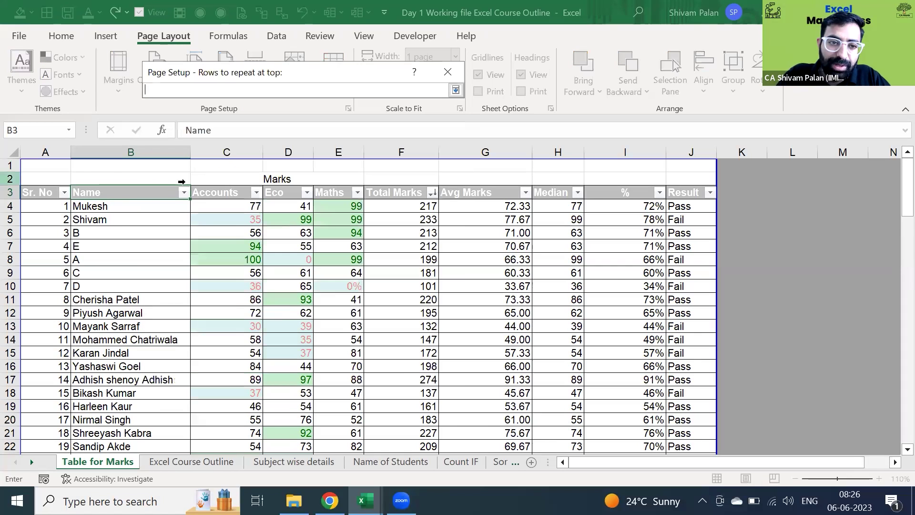
pyautogui.click(182, 195)
pyautogui.moveTo(182, 196); pyautogui.dragTo(183, 165)
pyautogui.press('Return')
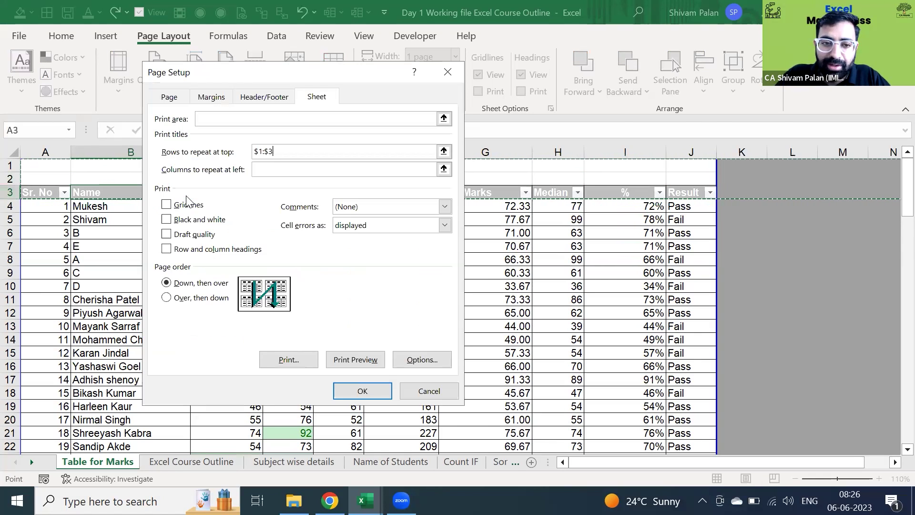
pyautogui.click(359, 391)
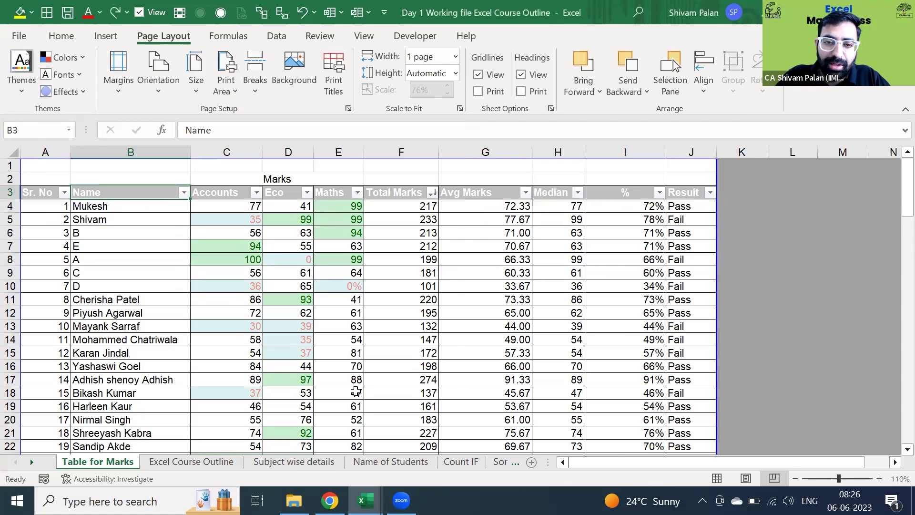
pyautogui.hotkey('ctrl', 'p')
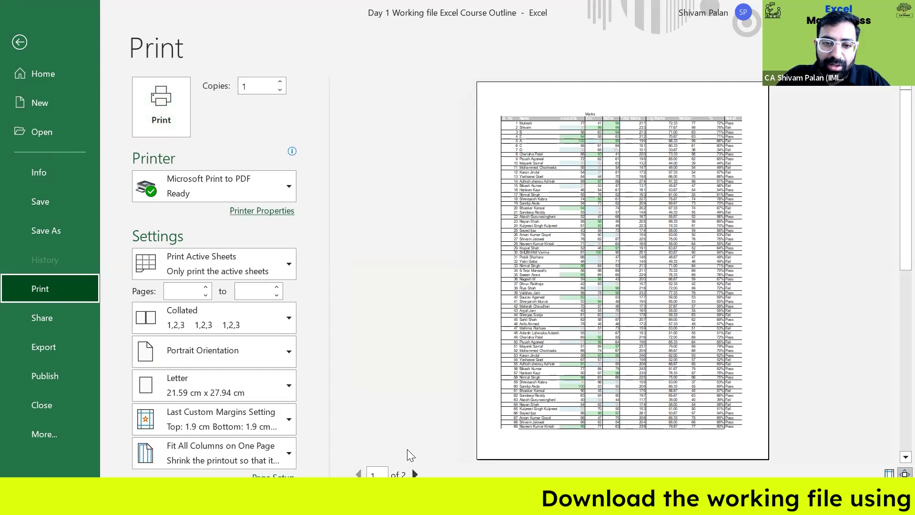
pyautogui.scroll(-1, 417, 439)
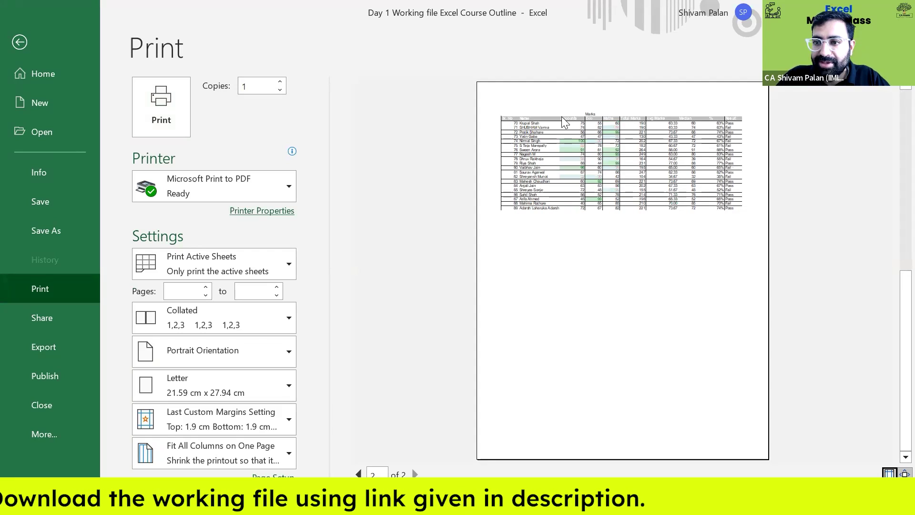
pyautogui.press('Escape')
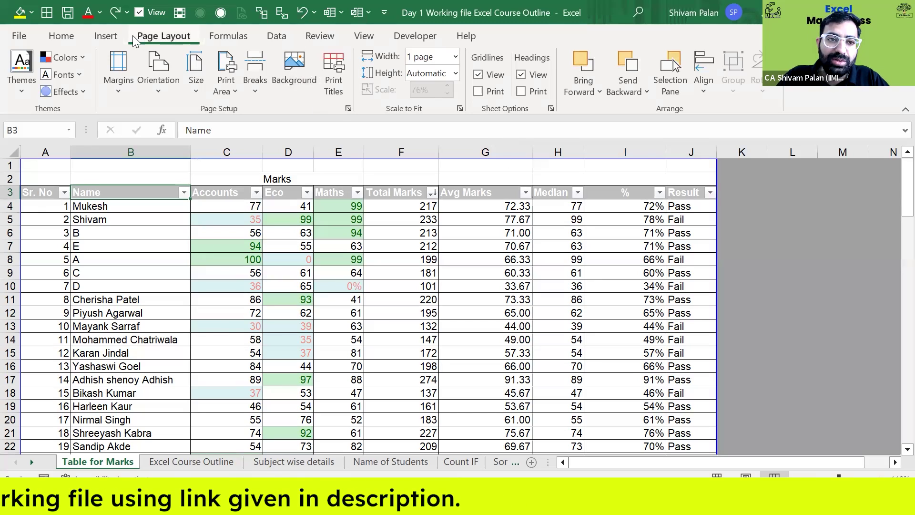
pyautogui.click(332, 82)
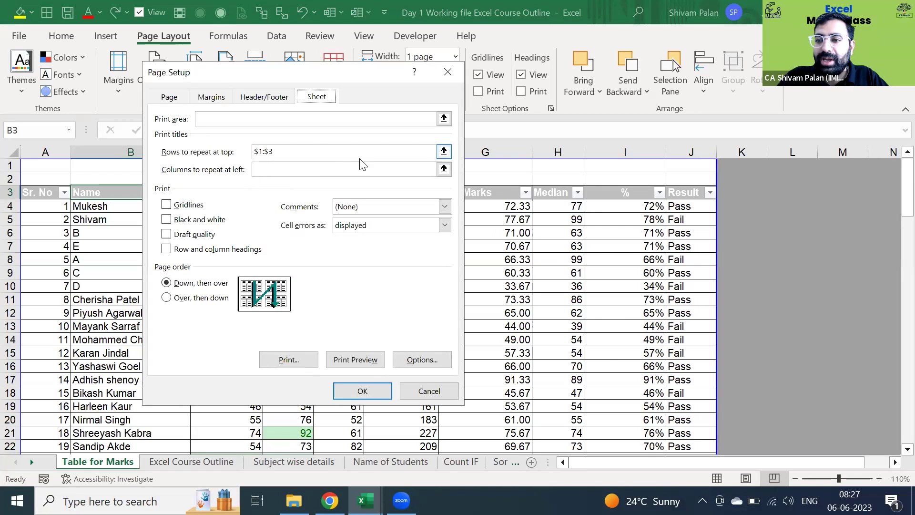
pyautogui.press('Return')
pyautogui.click(272, 179)
pyautogui.press('Left')
pyautogui.press('Left')
pyautogui.press('Up')
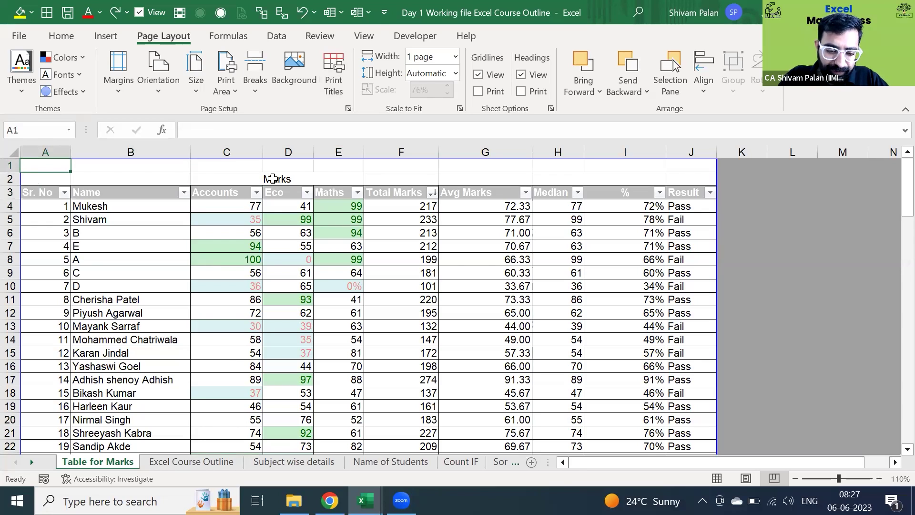
pyautogui.write('ABC')
pyautogui.press('Return')
pyautogui.press('Up')
pyautogui.write('aaa')
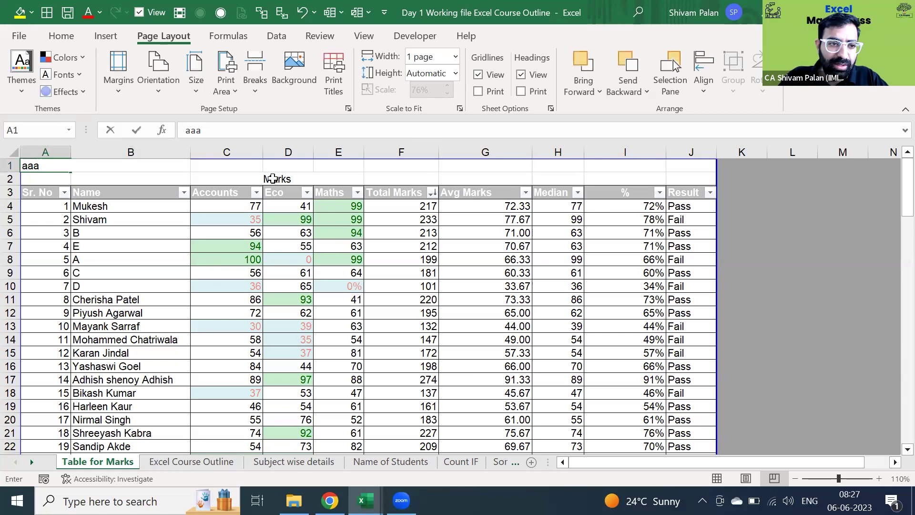
pyautogui.press('Escape')
pyautogui.press('Down')
pyautogui.hotkey('shift', 'space')
pyautogui.press('Right')
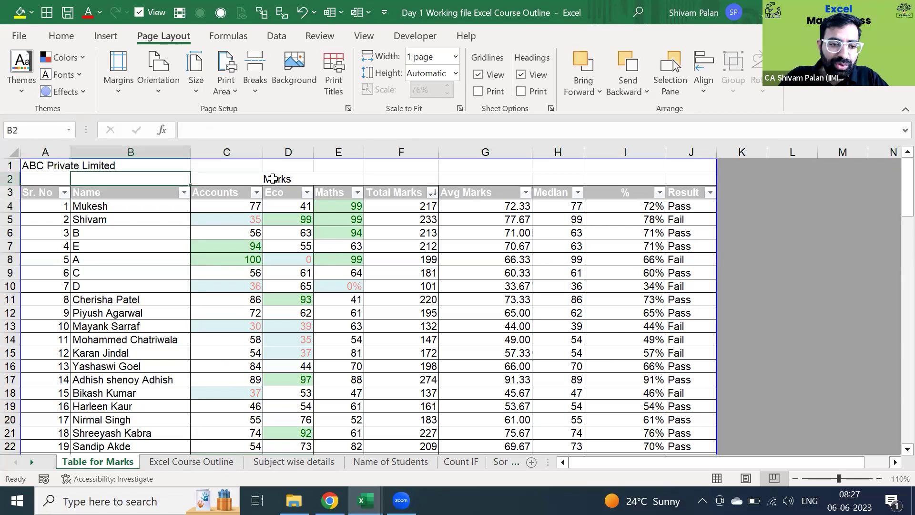
pyautogui.press('Left')
pyautogui.write('sss')
pyautogui.press('Escape')
pyautogui.write('Statutory Audit for March 31, 2022')
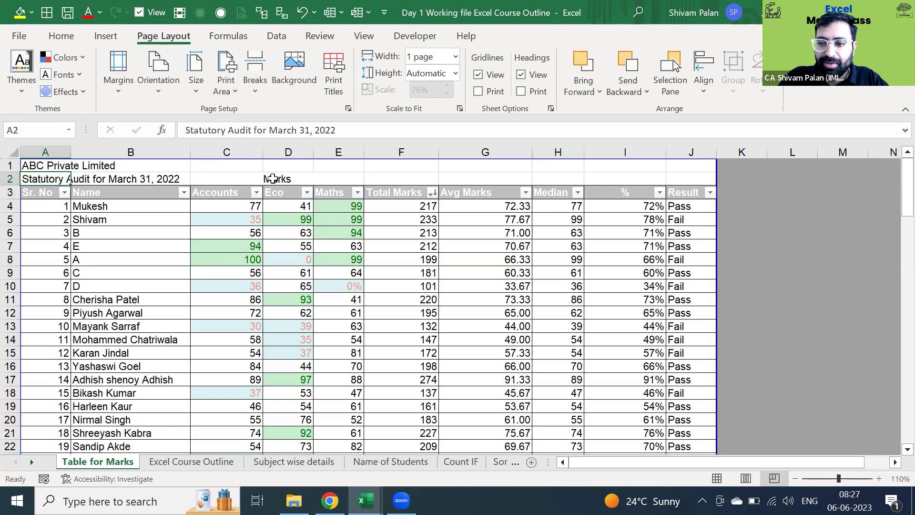
pyautogui.press('Up')
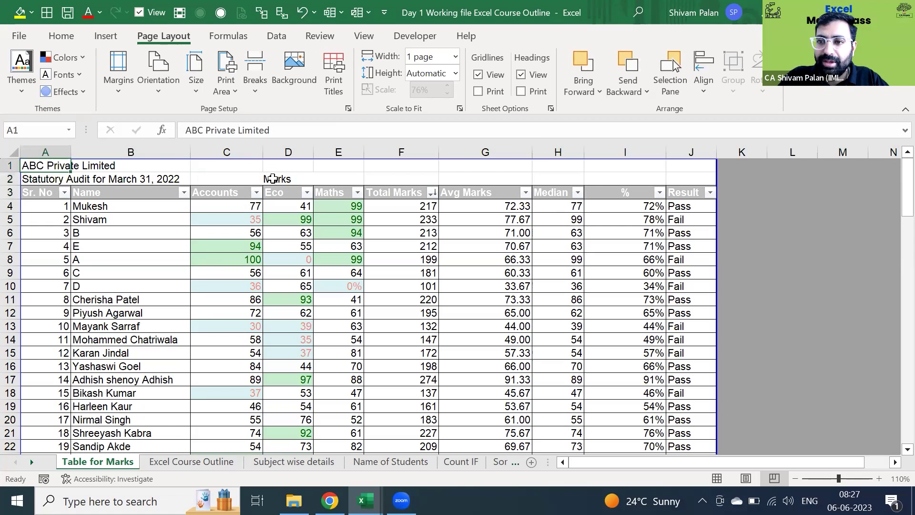
pyautogui.click(272, 178)
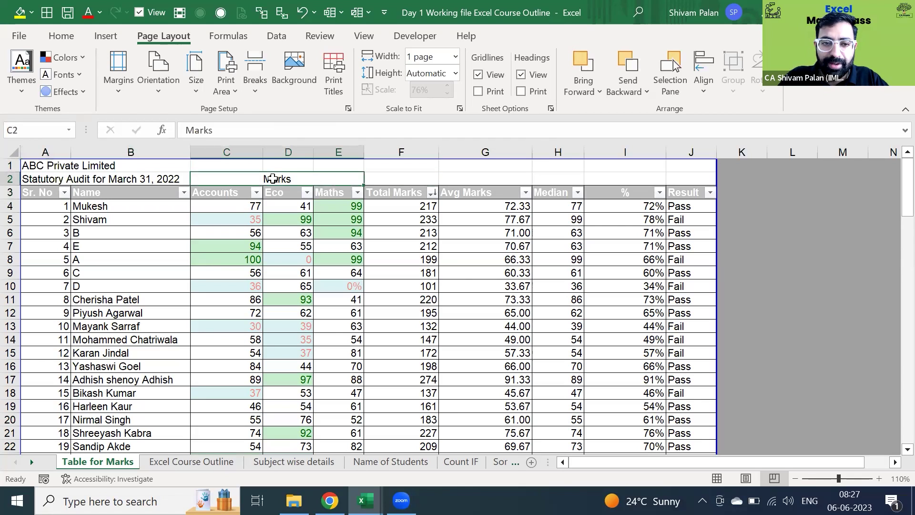
pyautogui.press('Left')
pyautogui.press('Right')
pyautogui.press('Down')
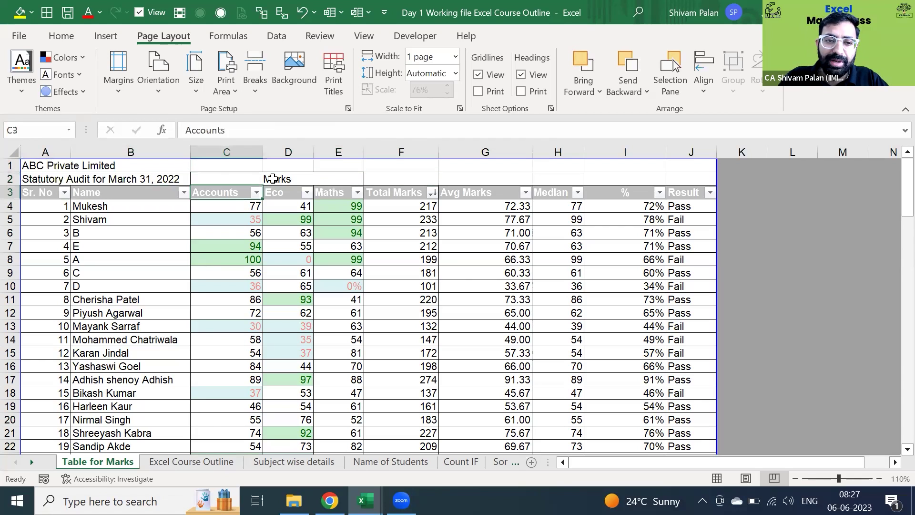
pyautogui.press('Left')
pyautogui.press('Left')
pyautogui.hotkey('ctrl', 'shift', 'Right')
pyautogui.hotkey('ctrl', 'shift', 'Down')
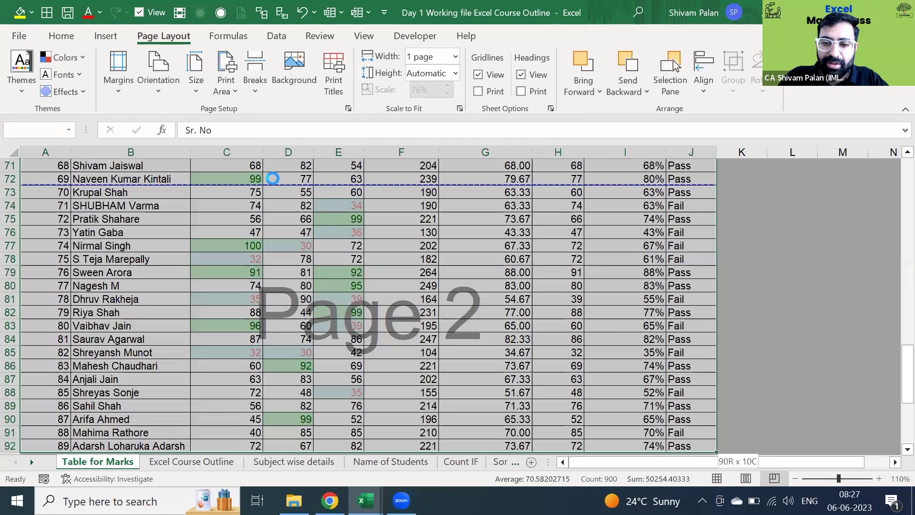
pyautogui.hotkey('ctrl', 'BackSpace')
pyautogui.press('Up')
pyautogui.press('Right')
pyautogui.press('Right')
pyautogui.press('Right')
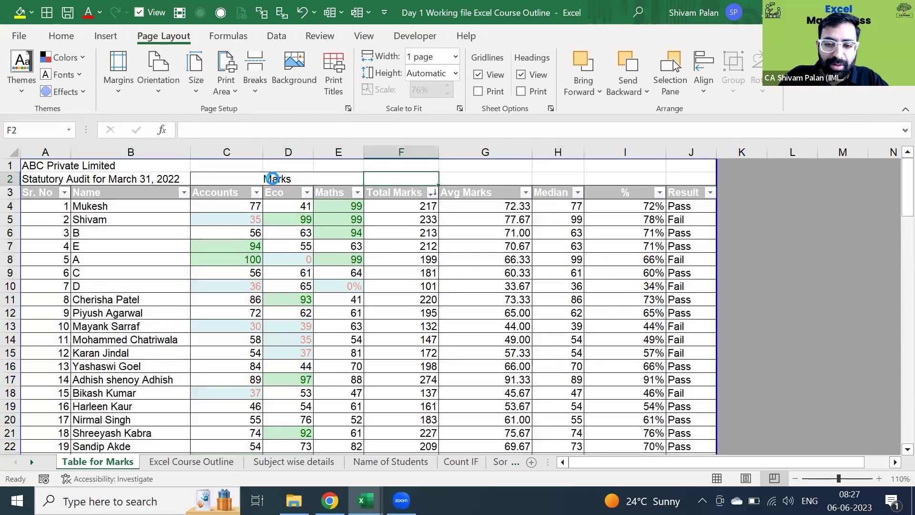
# - Print the Marks sheet to Microsoft Print to PDF, saving it as abc
pyautogui.hotkey('ctrl', 'p')
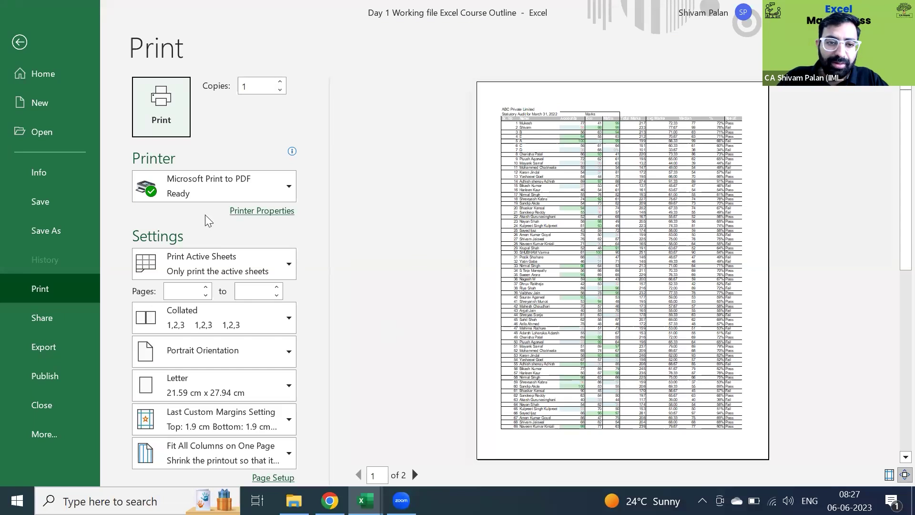
pyautogui.click(244, 196)
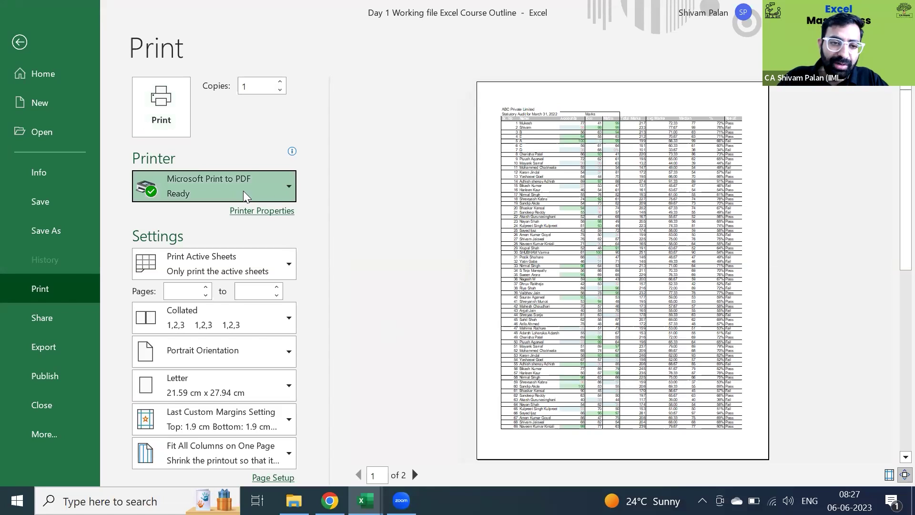
pyautogui.click(222, 323)
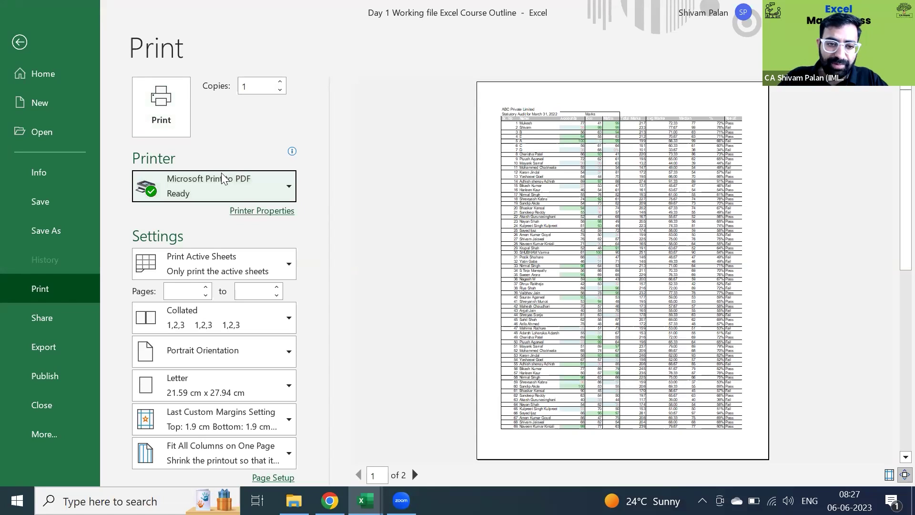
pyautogui.click(160, 129)
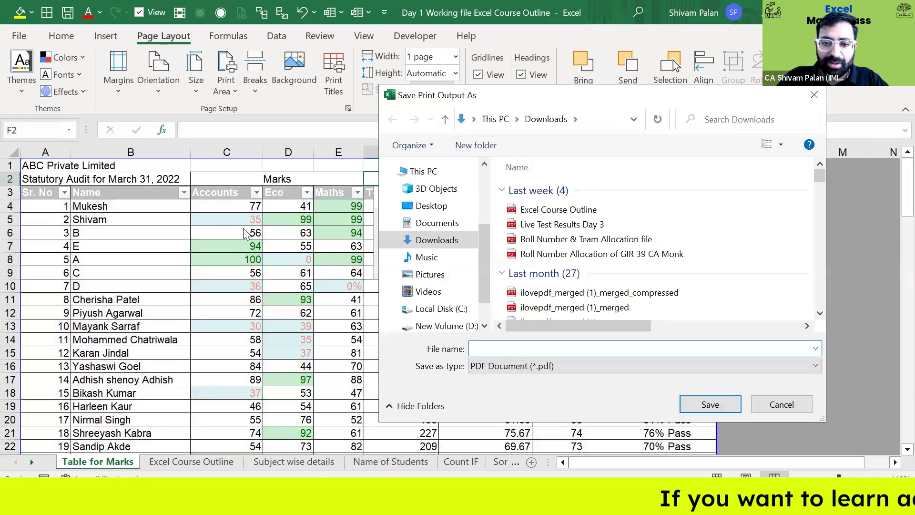
pyautogui.write('abc')
pyautogui.press('Return')
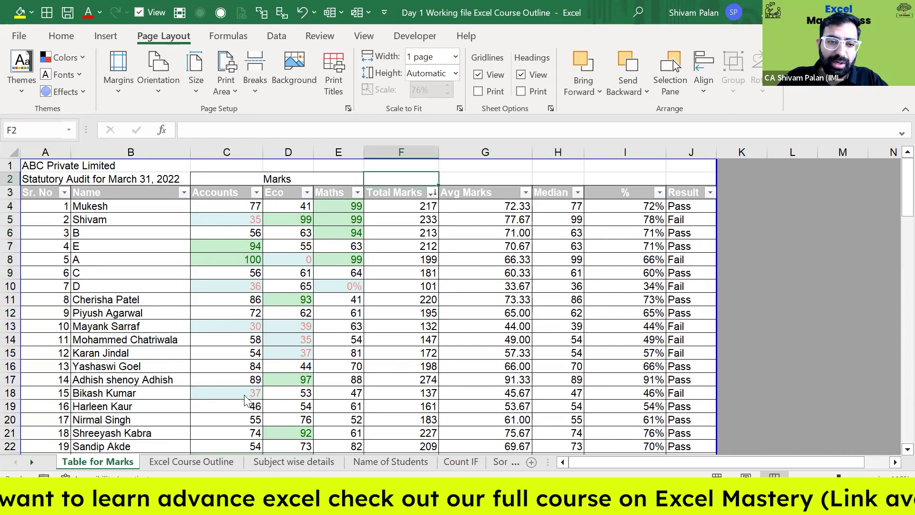
pyautogui.hotkey('alt', 'Tab')
# - Find abc.pdf in the Downloads folder, then switch to Edge showing it
pyautogui.click(57, 165)
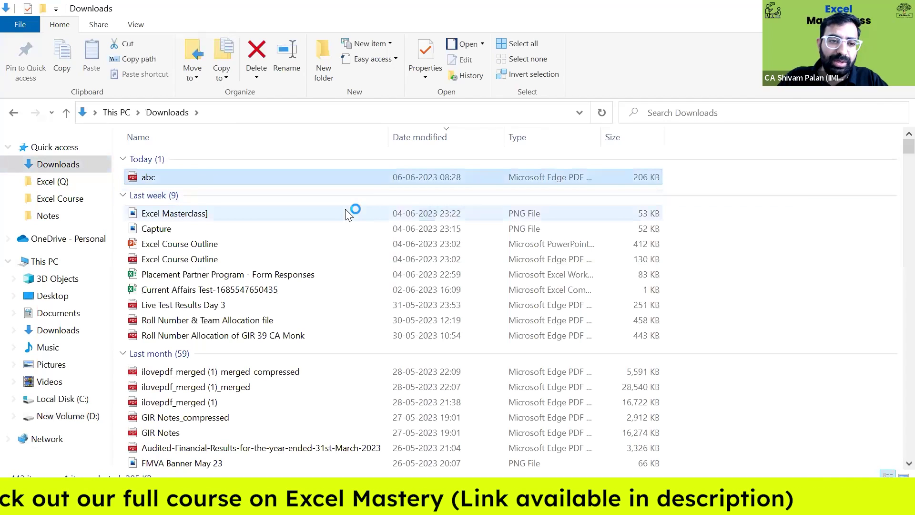
pyautogui.hotkey('alt', 'Tab')
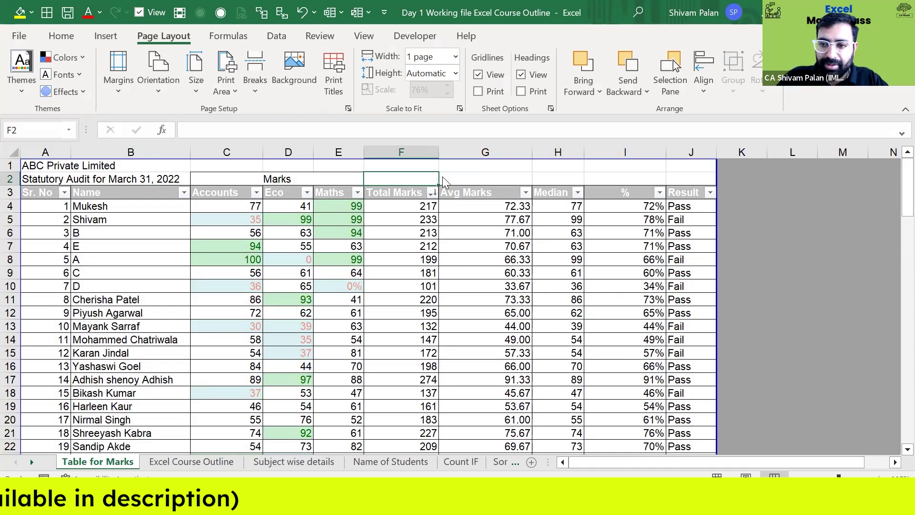
pyautogui.hotkey('alt', 'Tab')
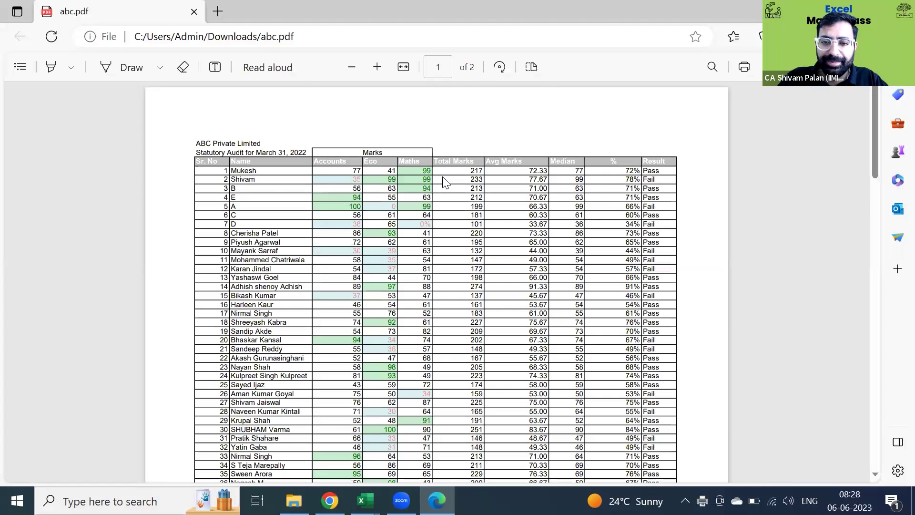
# - Scroll abc.pdf to confirm page 2 repeats titles and headers, then return to Excel
pyautogui.scroll(-15, 444, 182)
pyautogui.scroll(2, 444, 182)
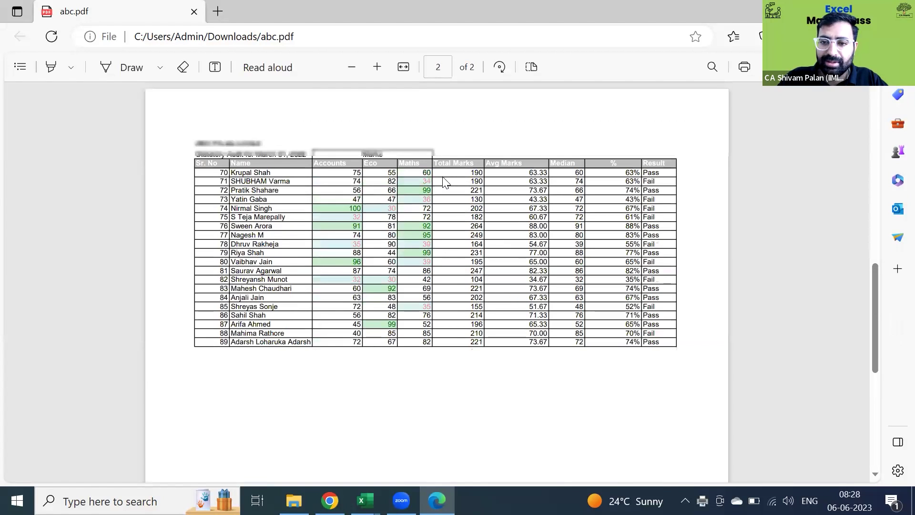
pyautogui.scroll(1, 444, 181)
pyautogui.scroll(1, 444, 182)
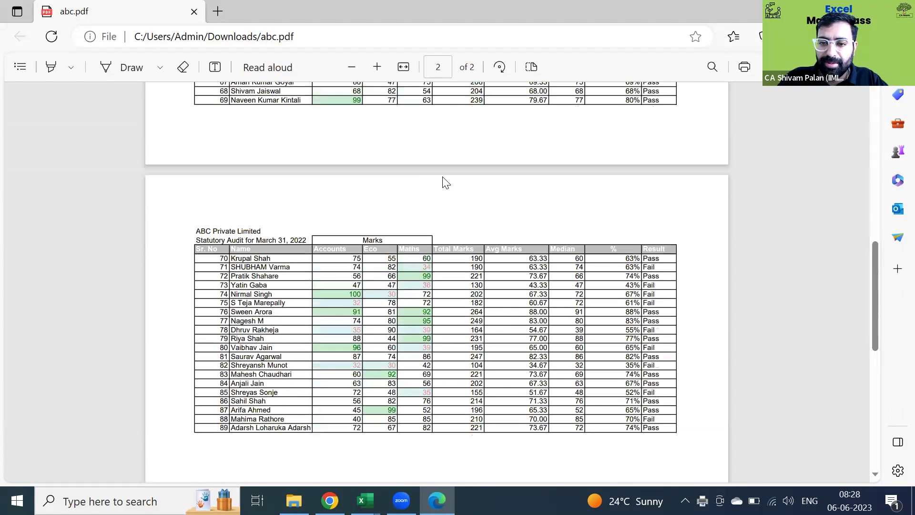
pyautogui.press('Home')
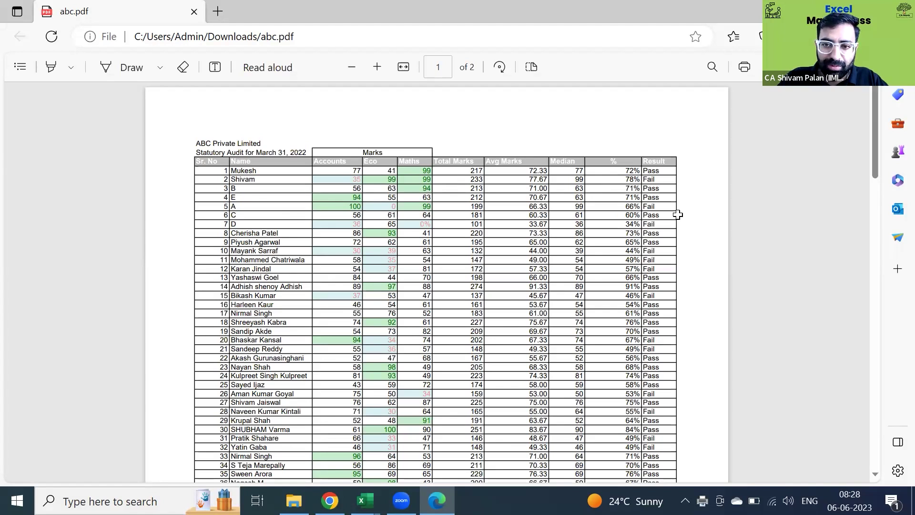
pyautogui.hotkey('alt', 'Tab')
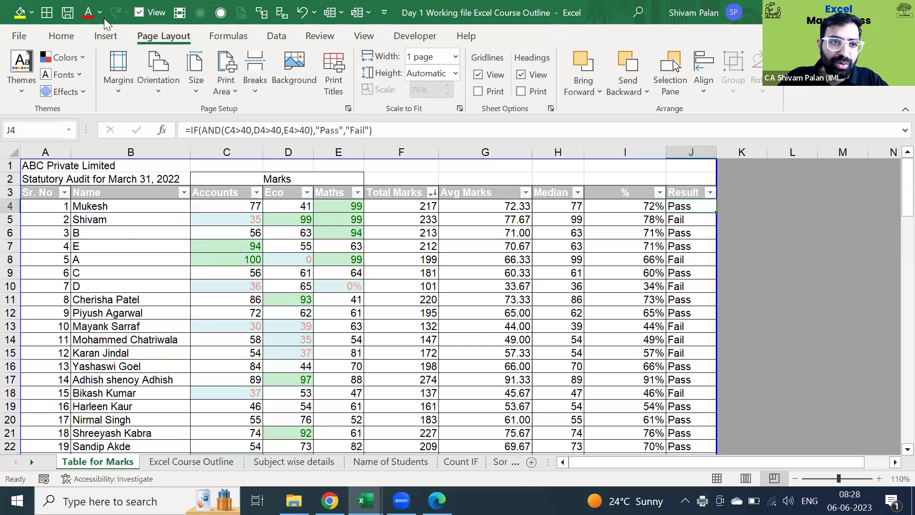
# - Highlight Result cells J4:J92 containing 'Pass' with green fill and dark green text
pyautogui.hotkey('ctrl', 'shift', 'Down')
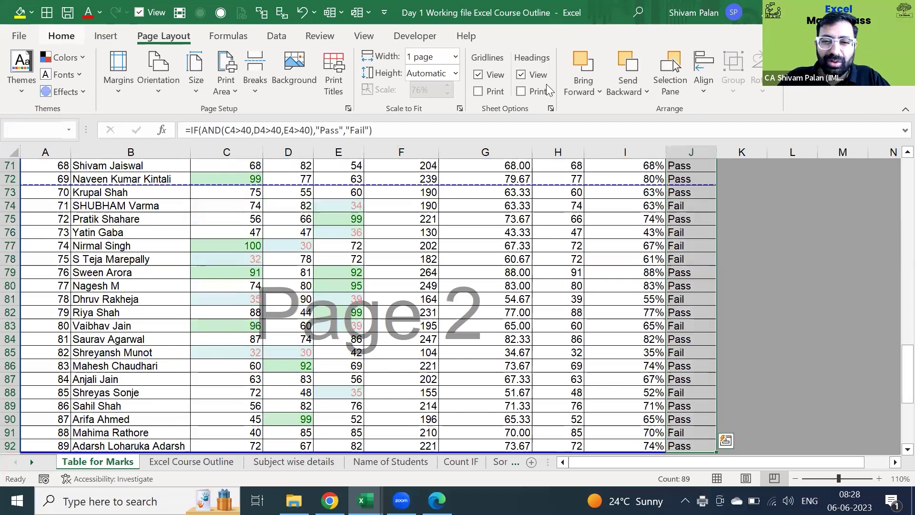
pyautogui.scroll(2, 546, 84)
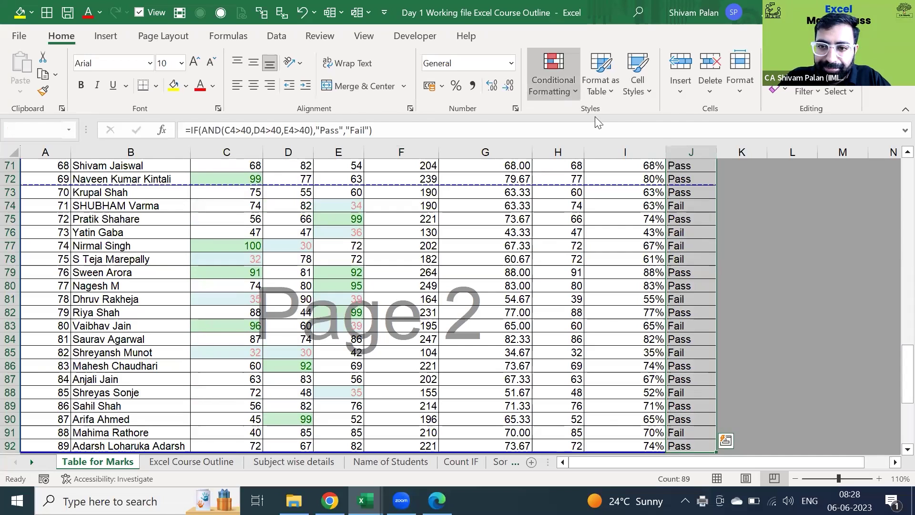
pyautogui.click(553, 79)
pyautogui.moveTo(619, 121)
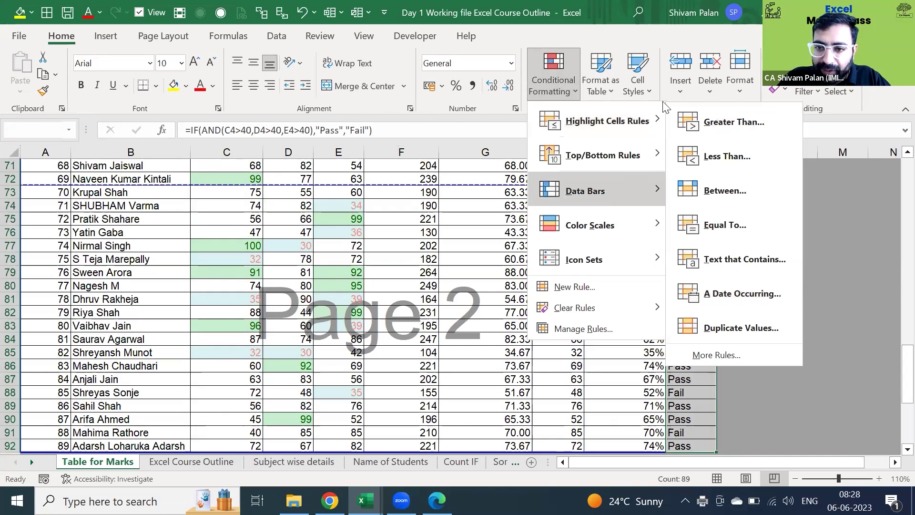
pyautogui.moveTo(632, 163)
pyautogui.moveTo(660, 120)
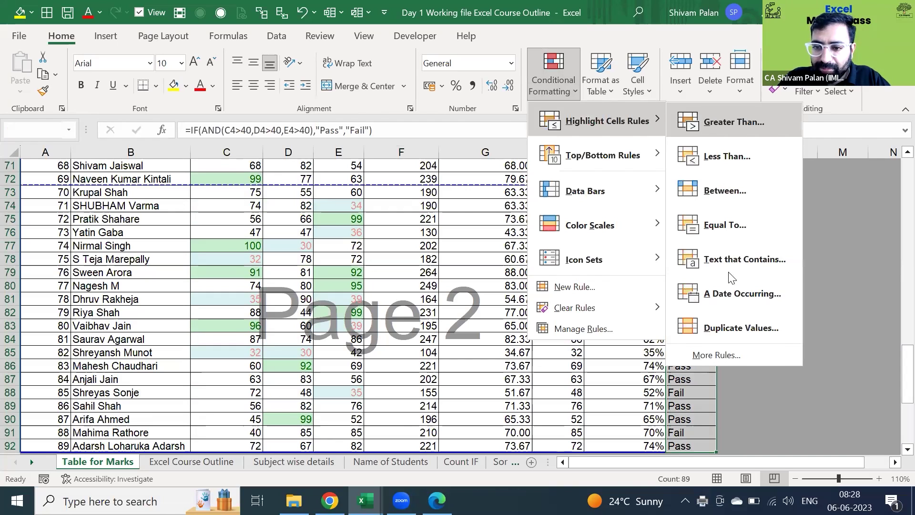
pyautogui.click(736, 259)
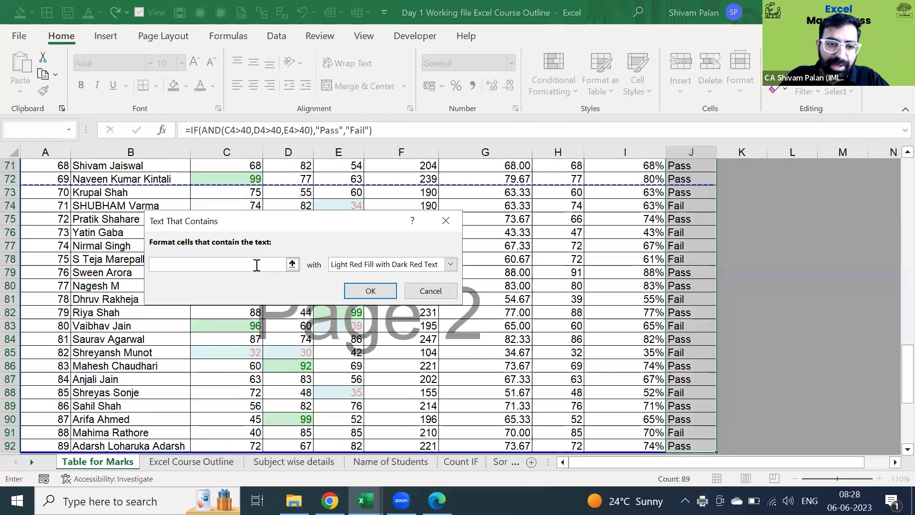
pyautogui.write('Pass')
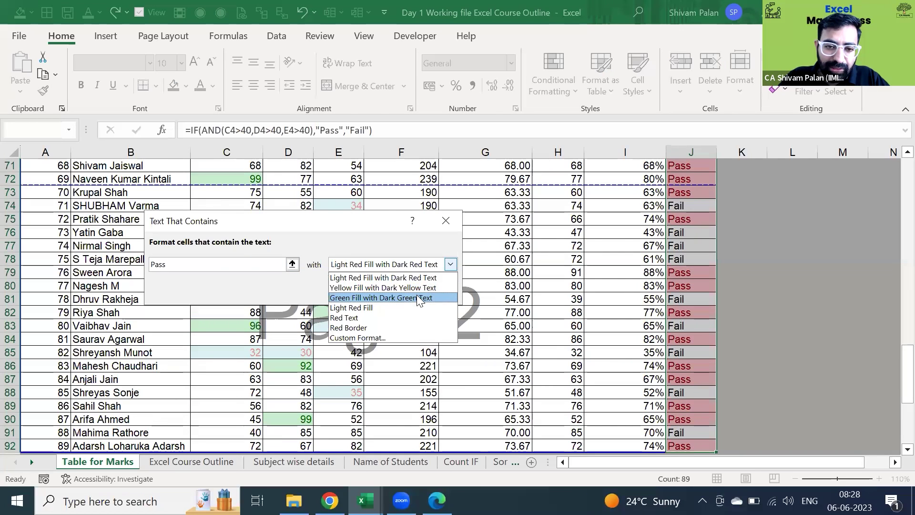
pyautogui.click(416, 296)
pyautogui.click(367, 290)
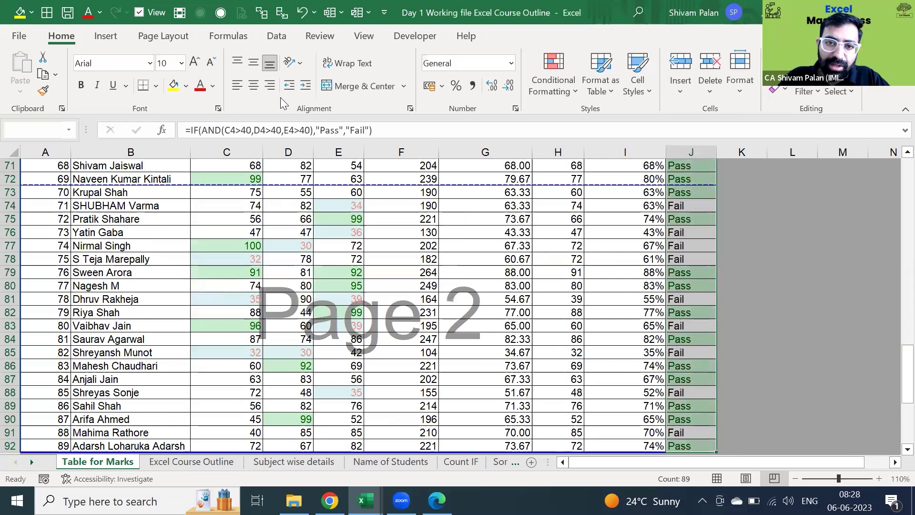
# - Add a light red fill rule for Fail cells (text typed as 'Fiil')
pyautogui.click(553, 95)
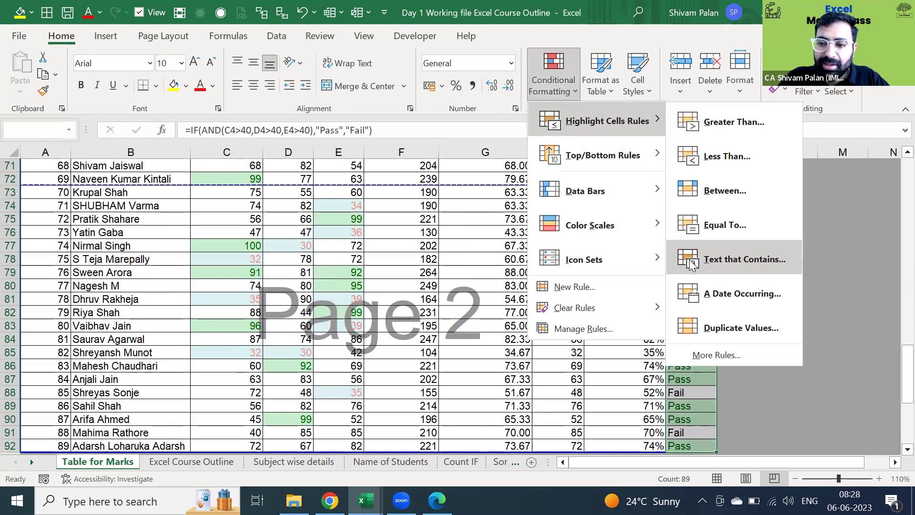
pyautogui.press('Return')
pyautogui.write('Fi')
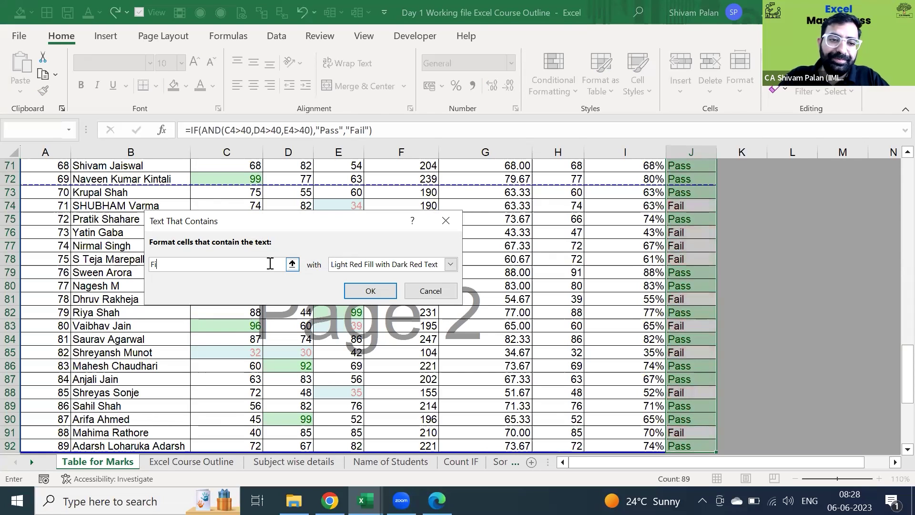
pyautogui.write('il')
pyautogui.click(386, 264)
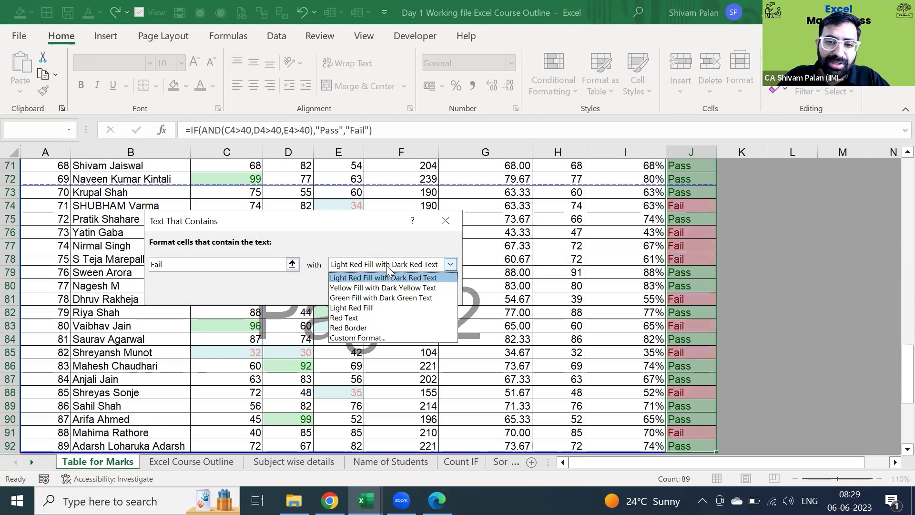
pyautogui.click(386, 264)
pyautogui.click(377, 286)
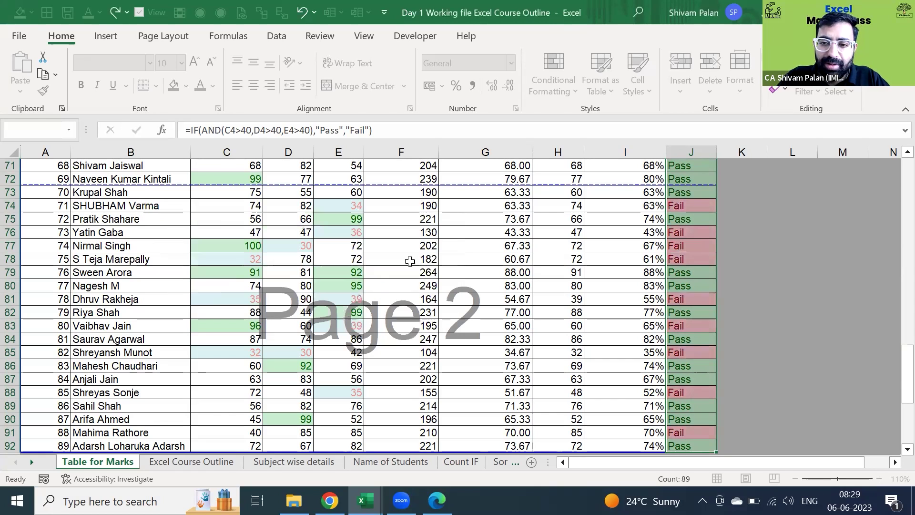
pyautogui.click(459, 257)
pyautogui.hotkey('ctrl', 'Up')
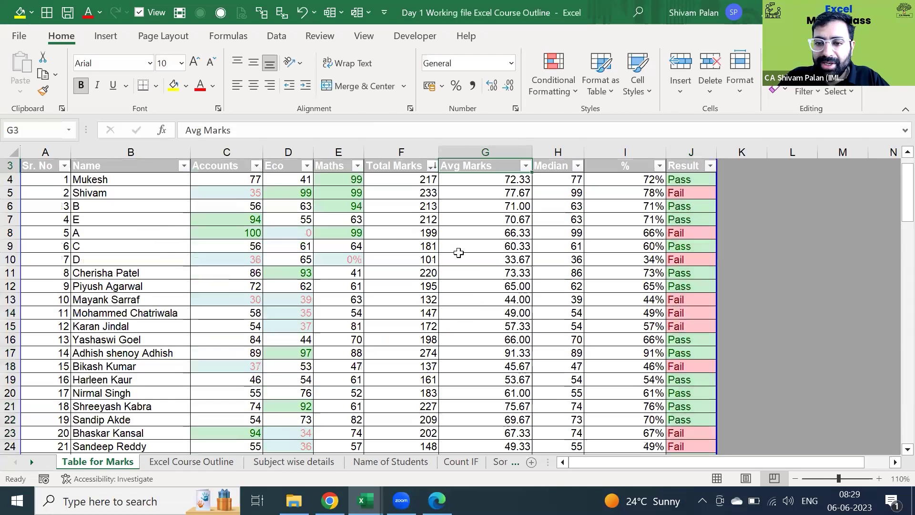
pyautogui.hotkey('ctrl', 'Right')
pyautogui.press('Down')
pyautogui.hotkey('ctrl', 'Down')
pyautogui.hotkey('ctrl', 'Up')
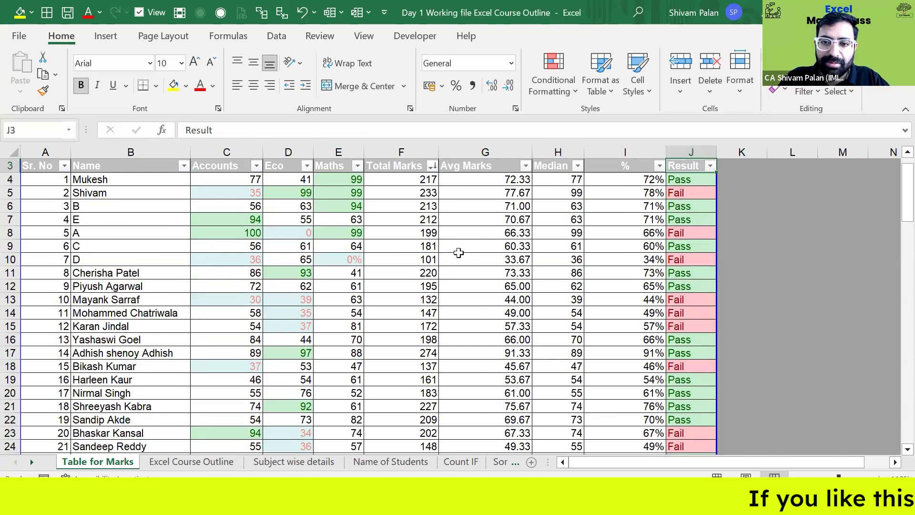
pyautogui.hotkey('ctrl', 'Home')
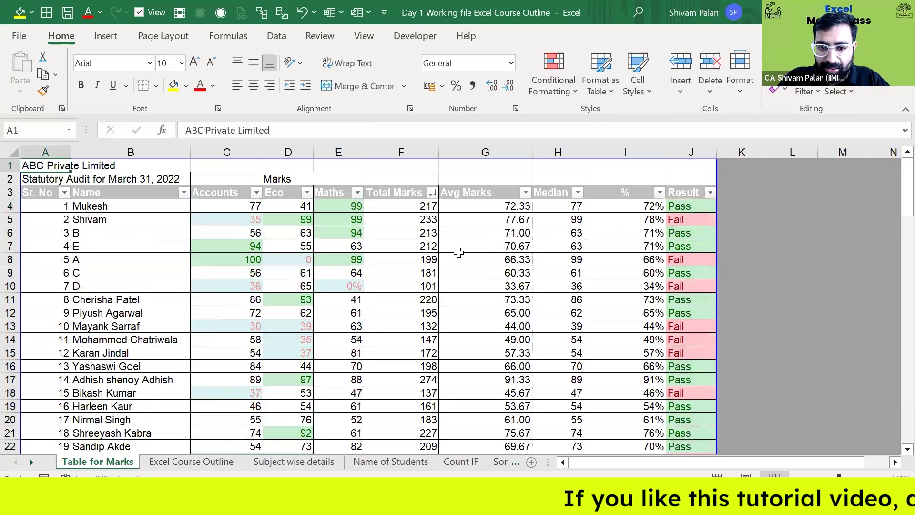